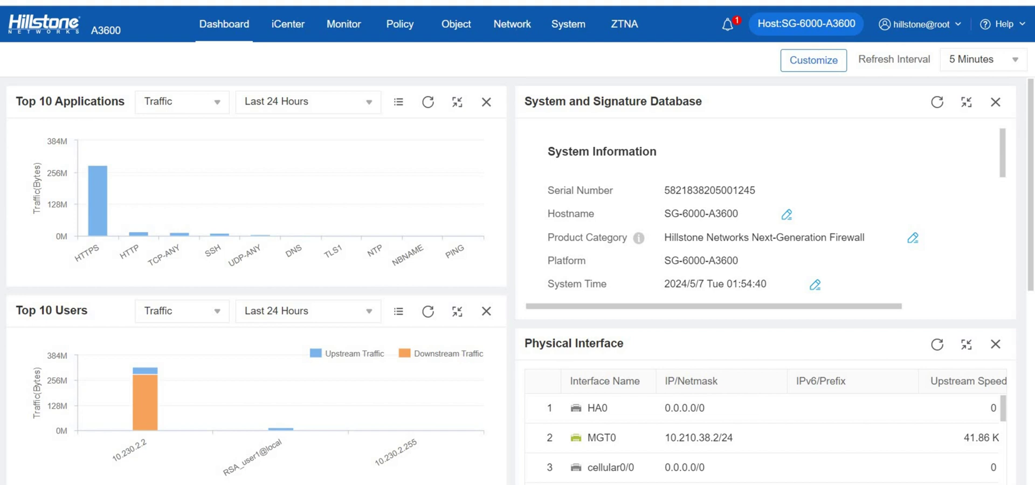
Scroll the dashboard to Top 10 Threats and open threat events for destination 10.230.2.196
scroll(518, 280, "down", 2)
scroll(517, 281, "down", 2)
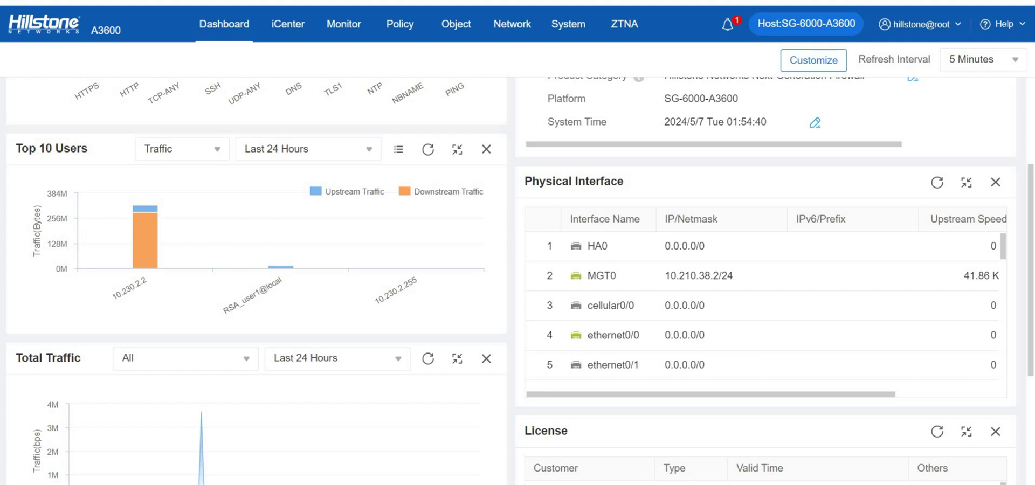
scroll(518, 281, "down", 5)
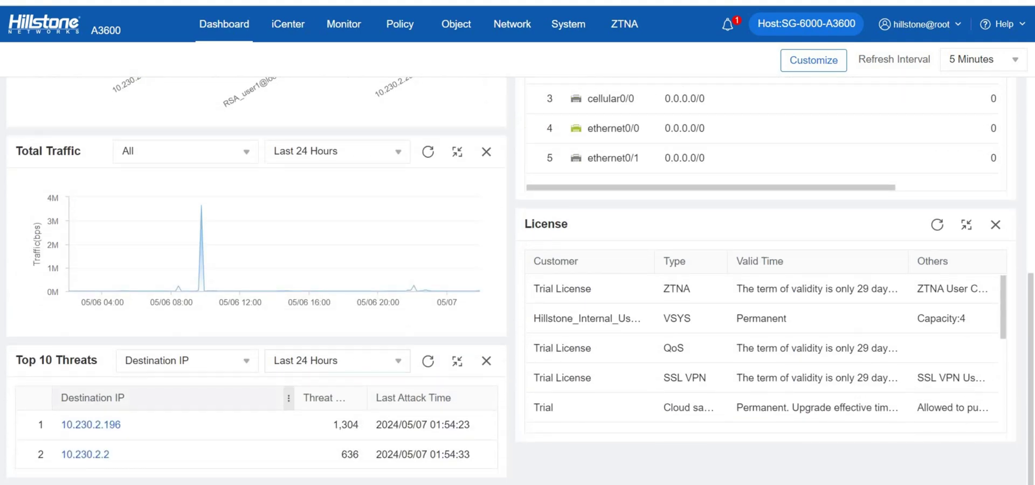
left_click(90, 424)
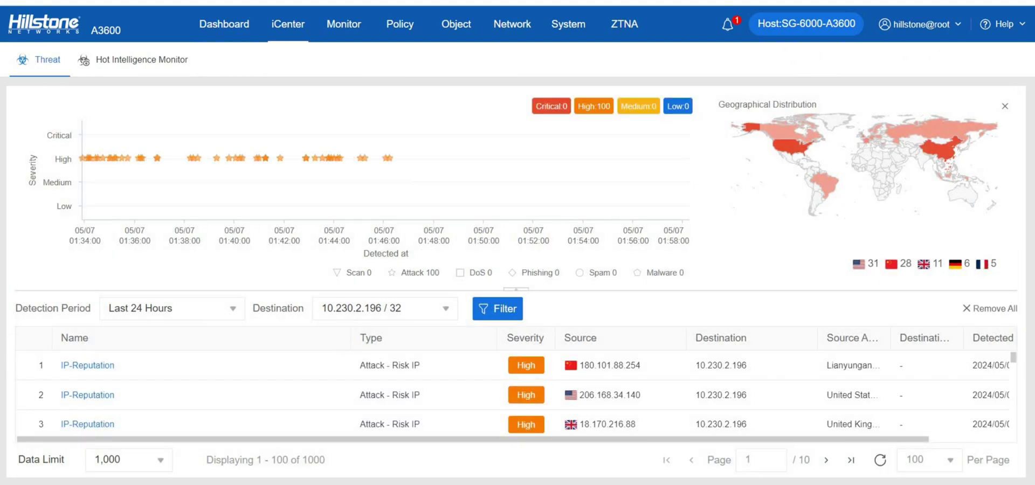
Scroll the threat list, view the Hot Intelligence Monitor, then open Monitor's user summary
scroll(512, 394, "down", 5)
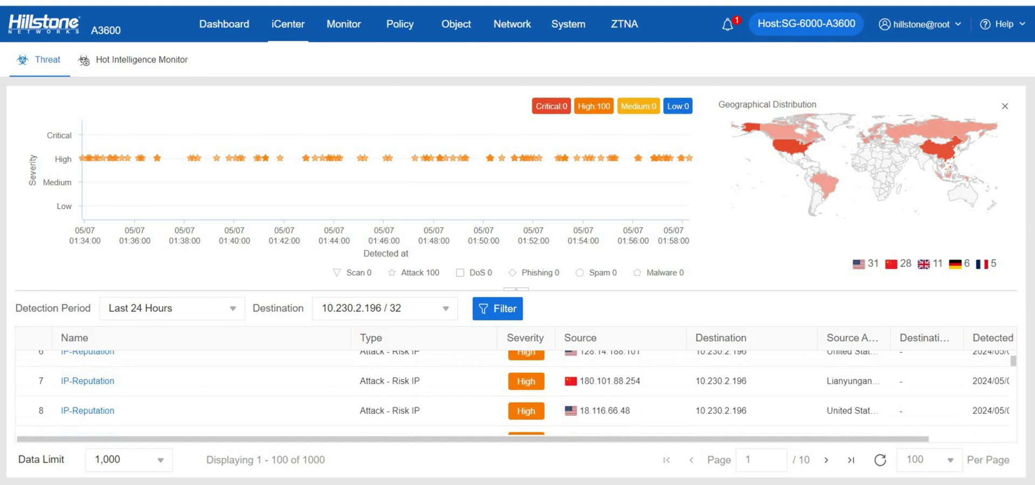
scroll(378, 350, "down", 5)
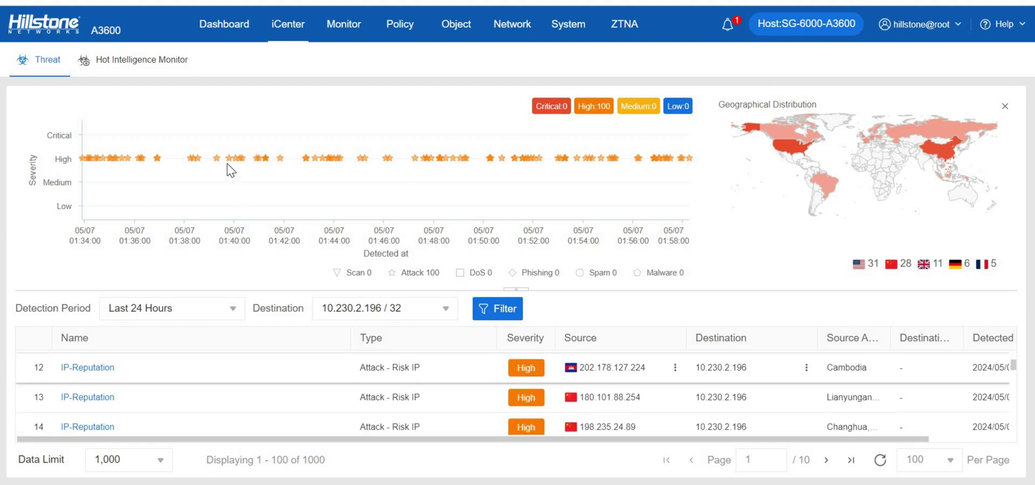
left_click(185, 75)
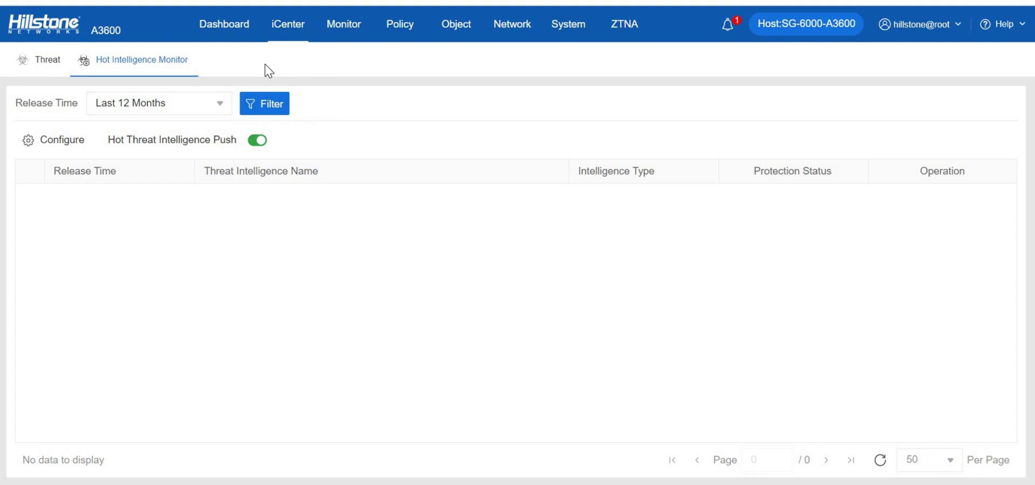
left_click(343, 24)
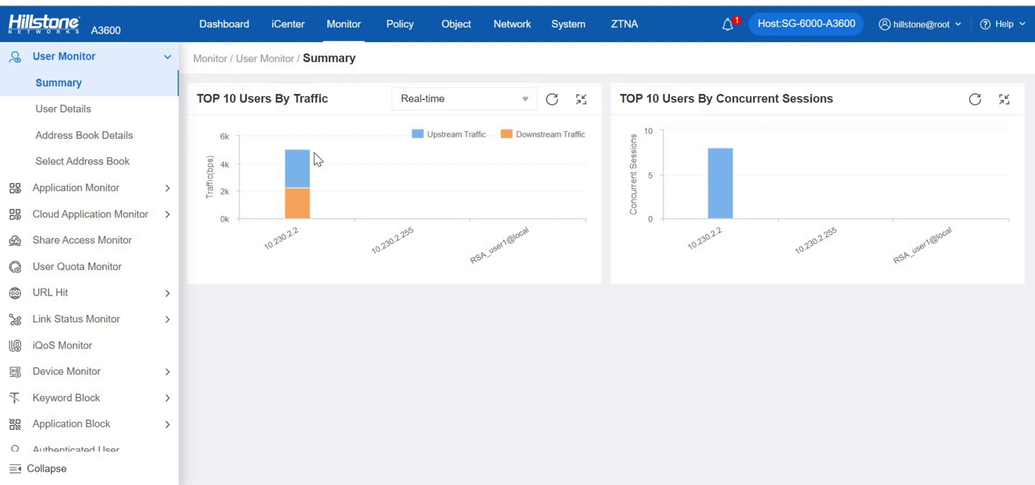
Open User Details for 10.230.2.2 and expand its 61 real-time applications
mouse_move(299, 166)
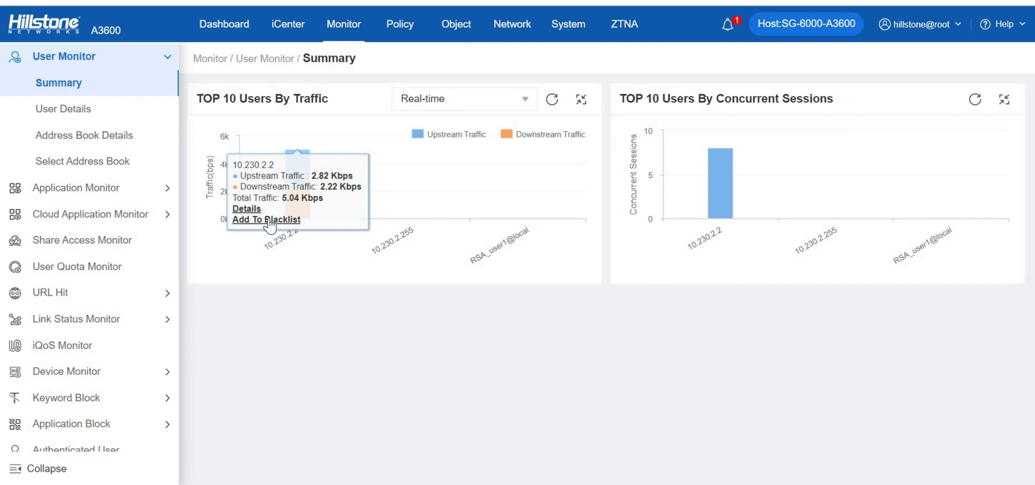
left_click(249, 209)
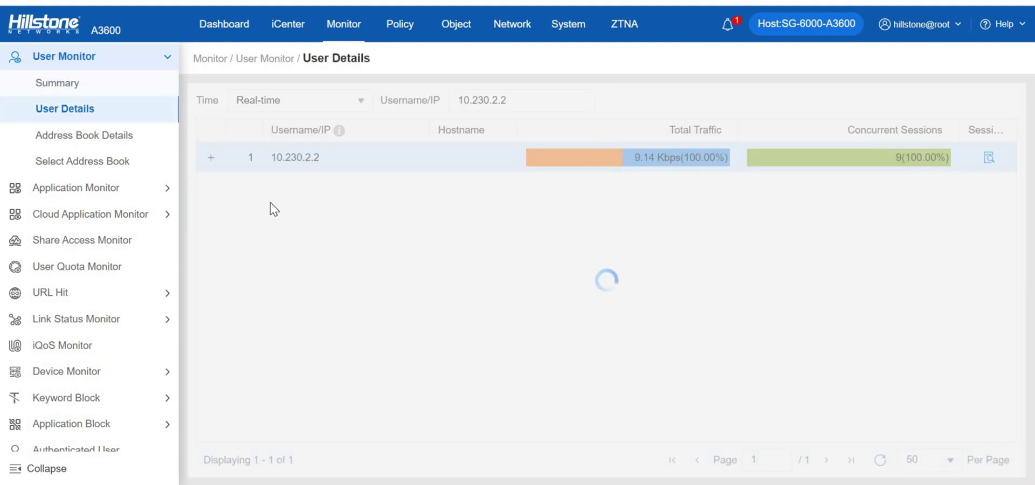
left_click(211, 157)
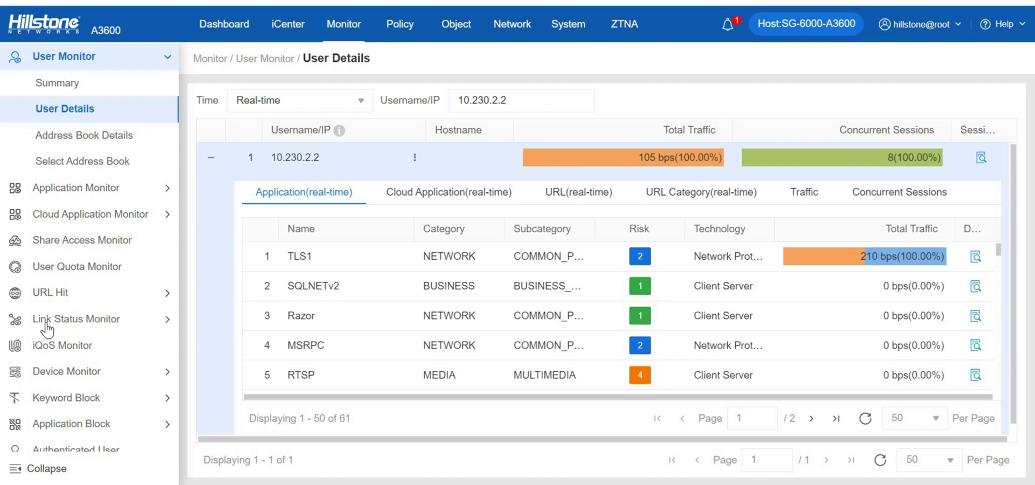
scroll(49, 323, "down", 3)
left_click(93, 224)
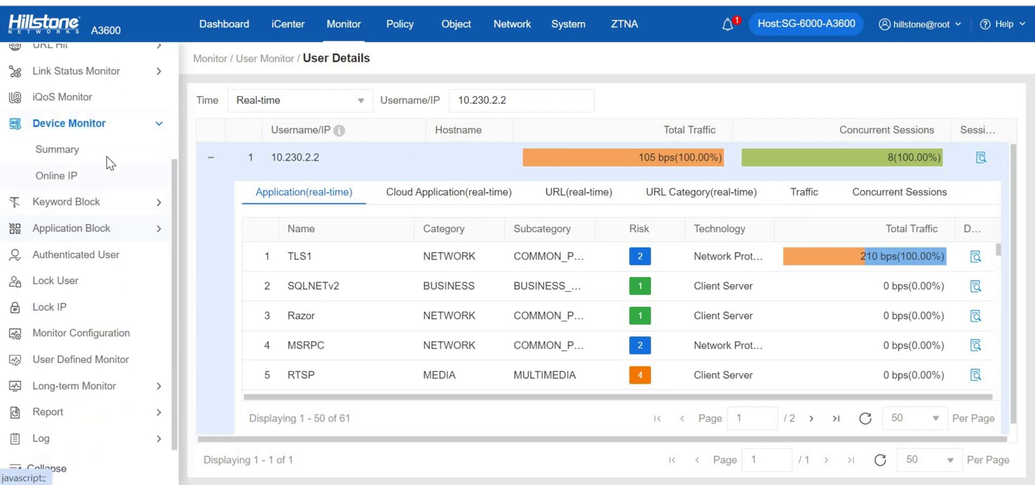
Review the Device Monitor summary of CPU, memory and hardware status, then expand Report
left_click(103, 157)
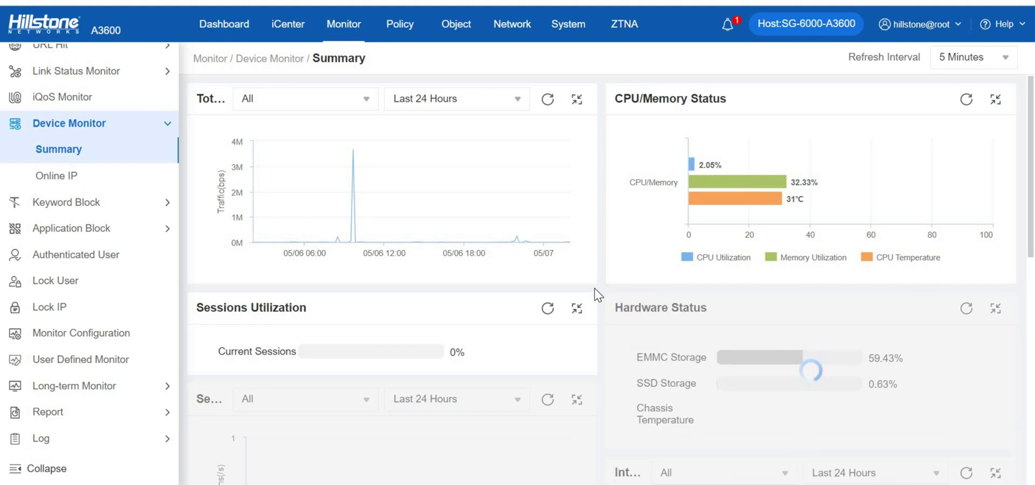
scroll(598, 295, "down", 2)
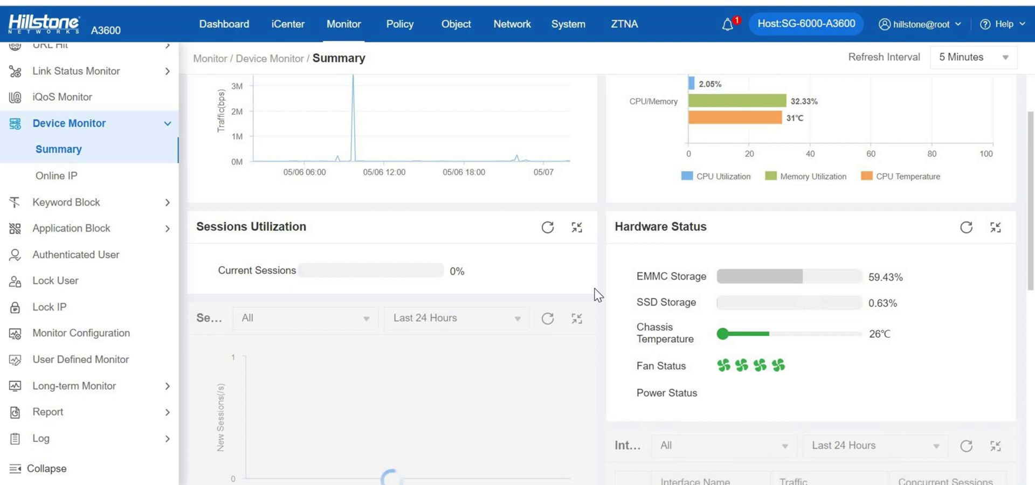
left_click(59, 415)
Show the report files generated over the last 12 months
left_click(81, 389)
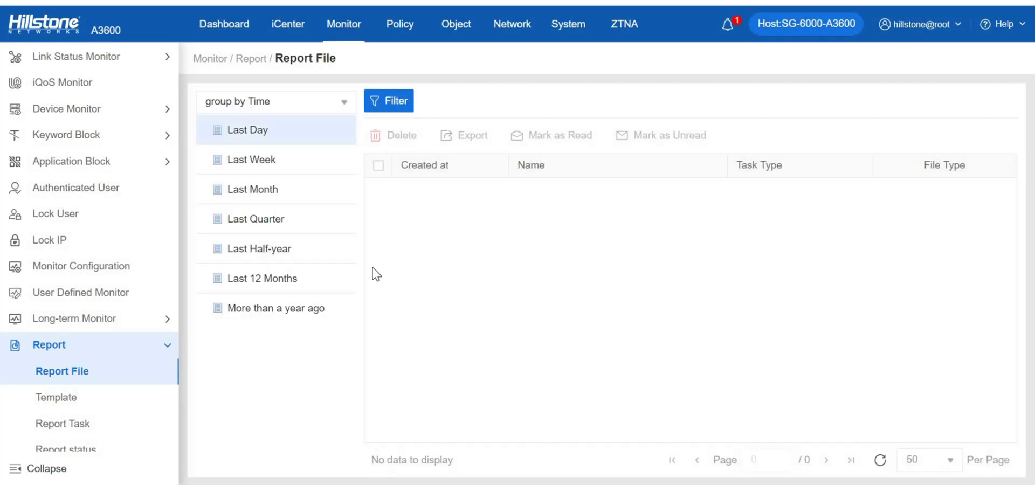
left_click(345, 278)
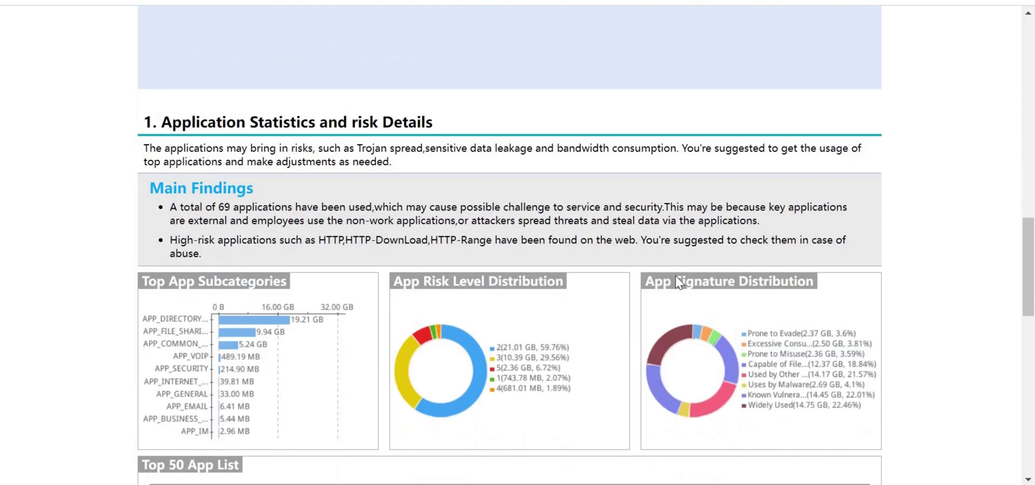
scroll(677, 281, "down", 10)
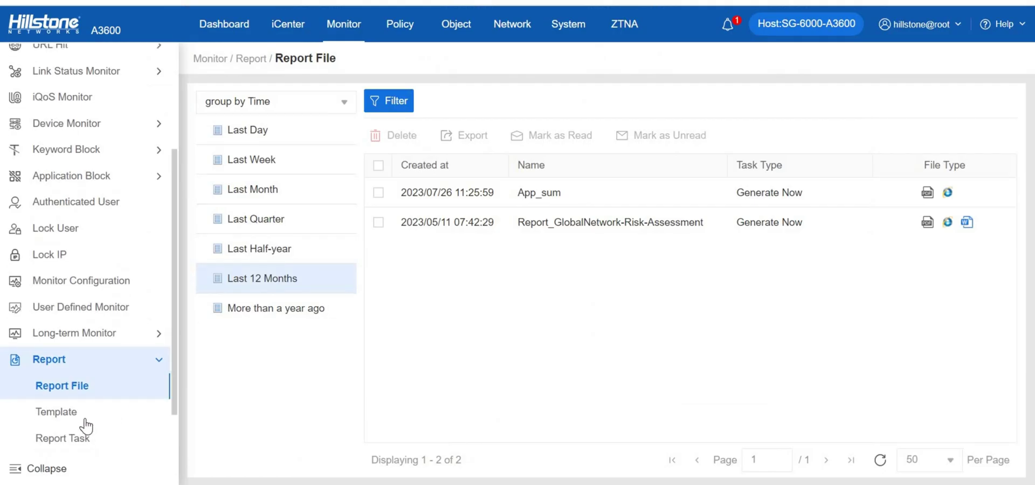
Inspect the Global Network report template, then list the five report tasks
left_click(75, 409)
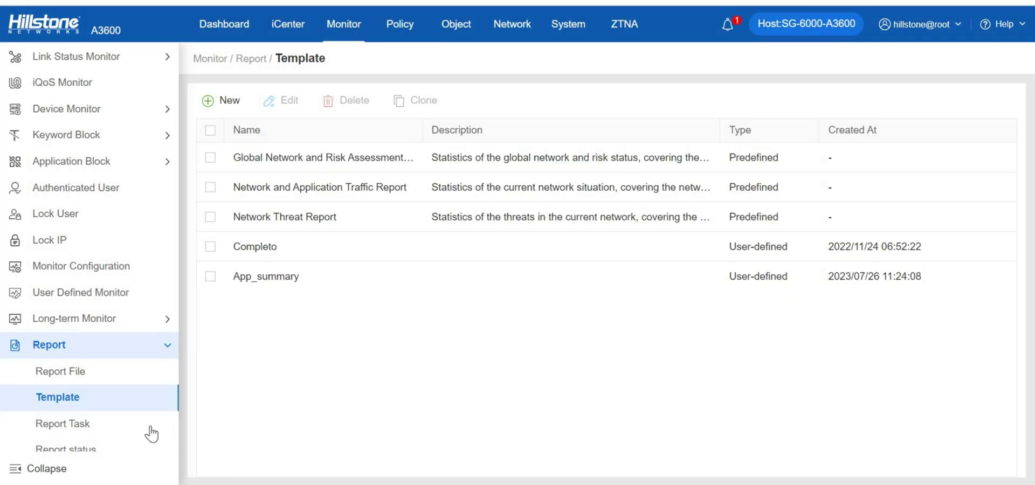
left_click(284, 158)
left_click(183, 457)
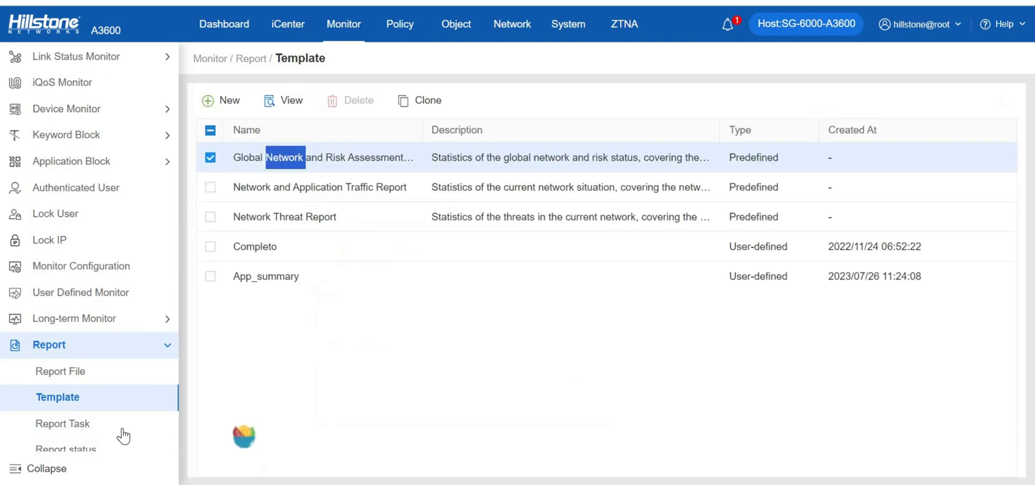
left_click(156, 421)
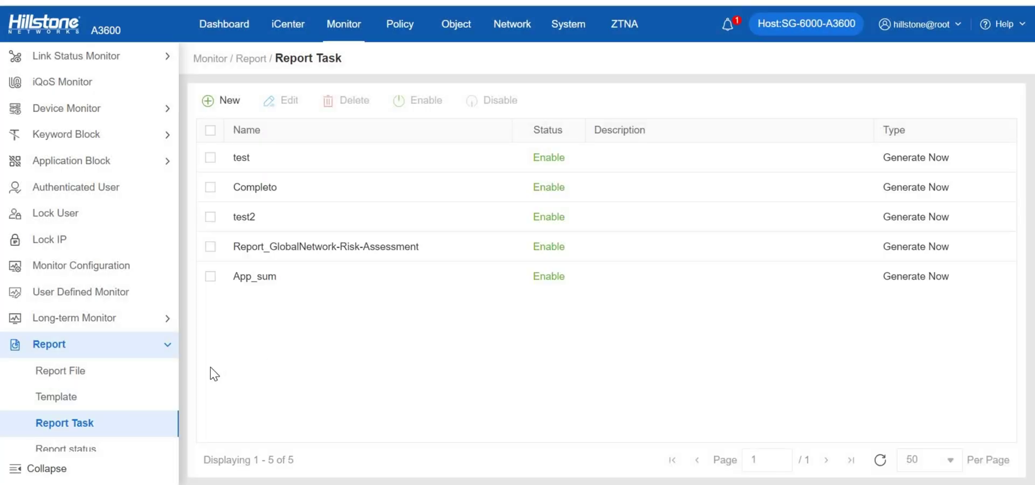
scroll(108, 399, "down", 2)
Open the Configuration Log showing 303 changes from the last 24 hours
left_click(93, 434)
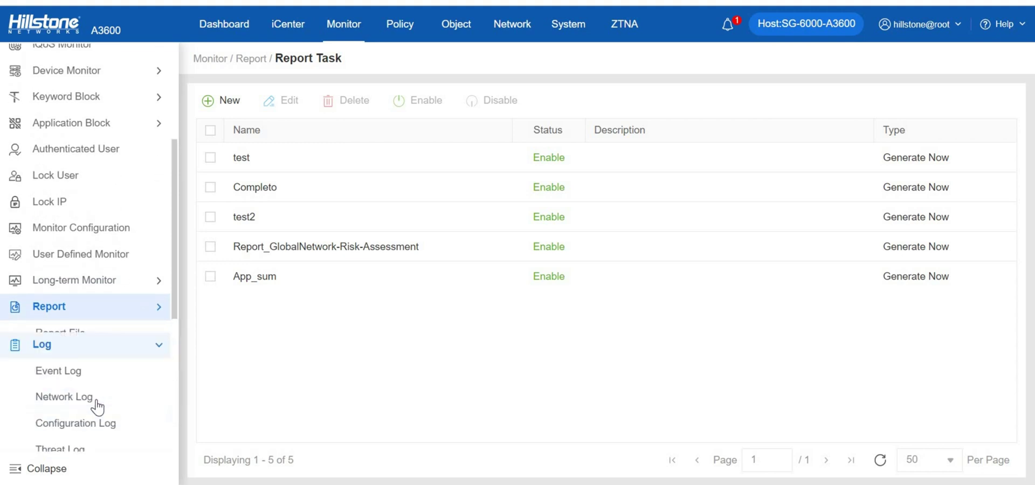
scroll(111, 256, "down", 3)
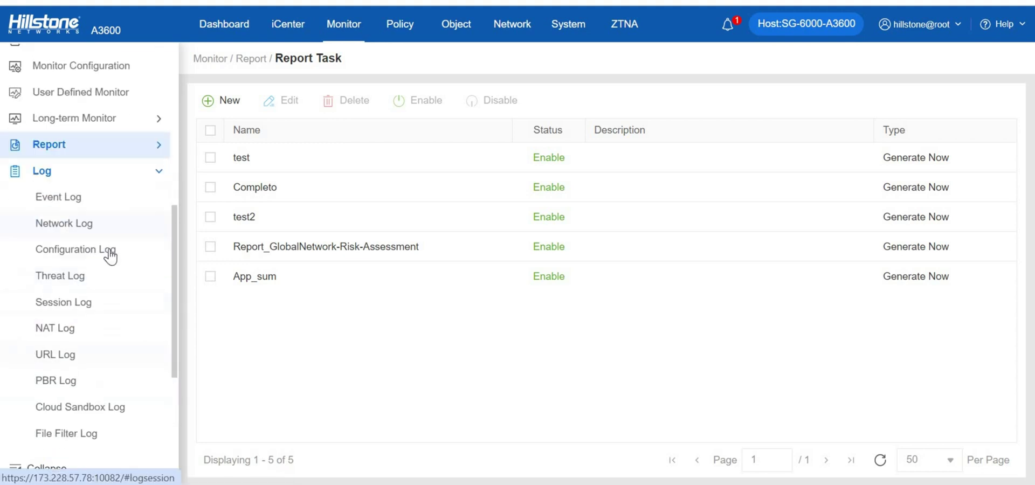
left_click(110, 254)
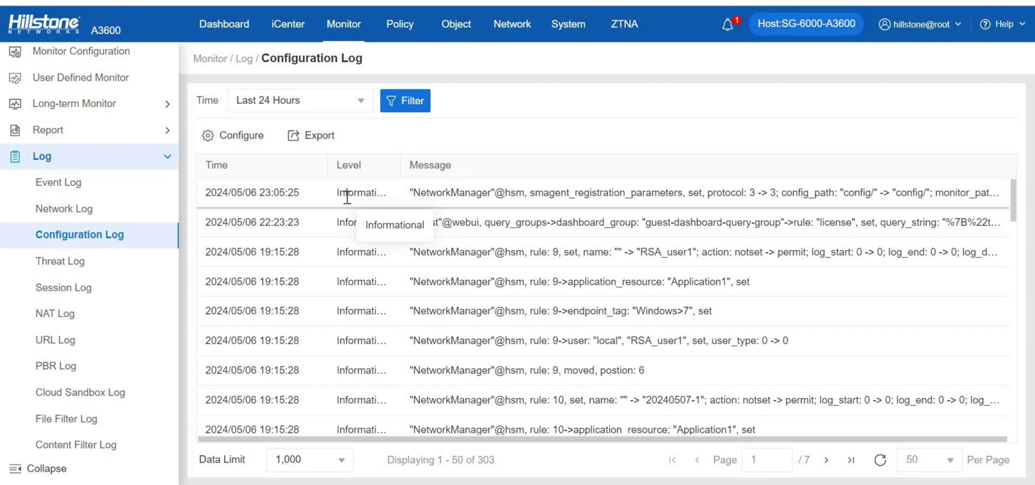
left_click(394, 28)
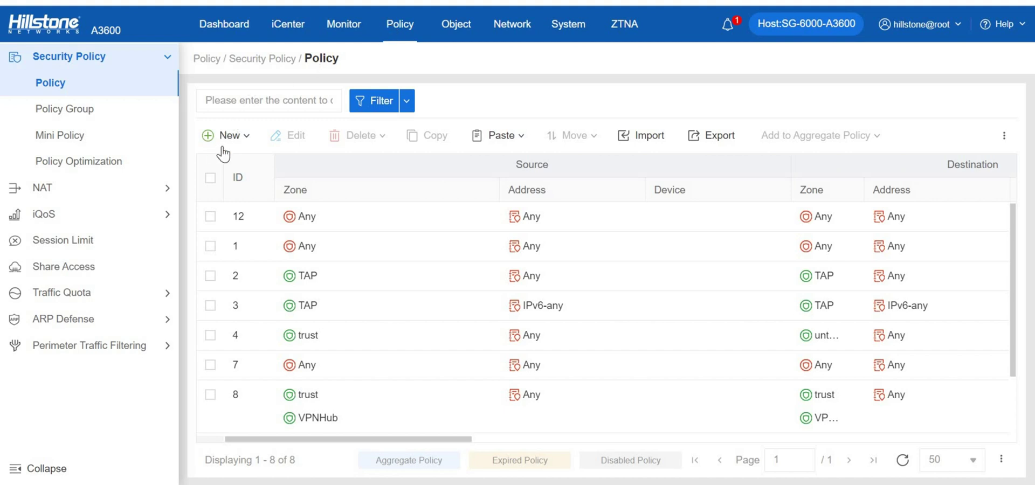
left_click(230, 152)
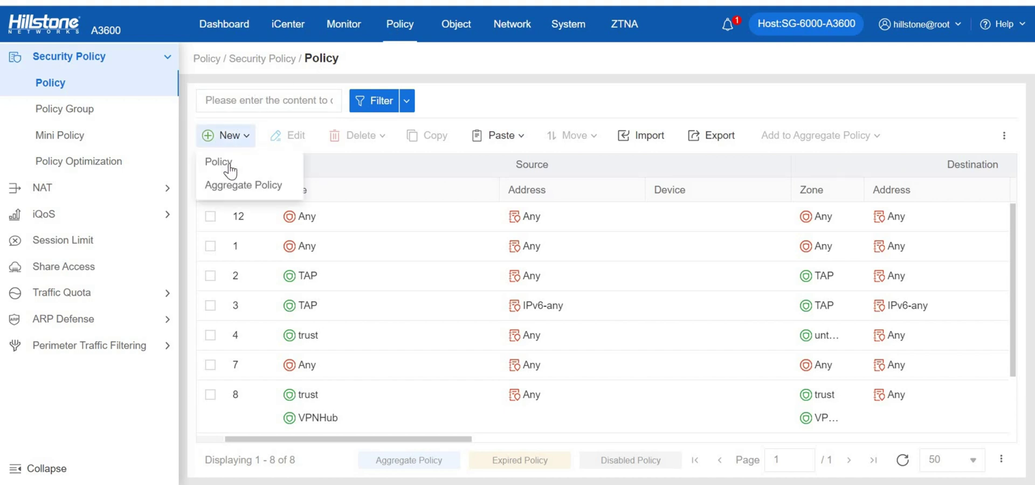
left_click(264, 168)
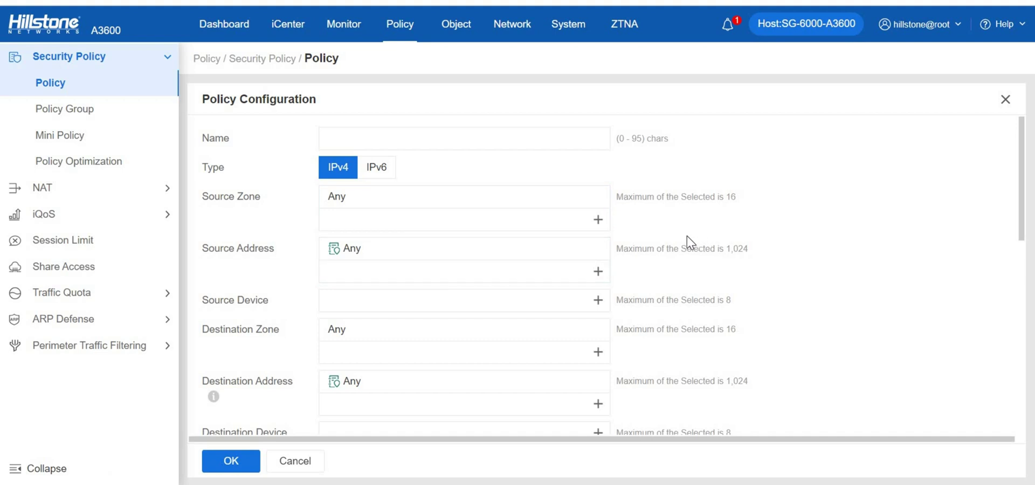
scroll(684, 241, "down", 2)
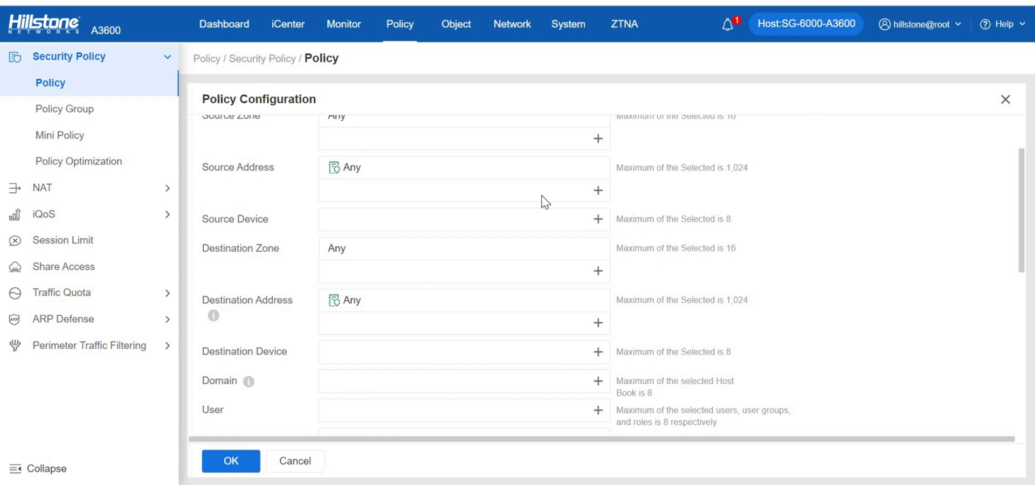
scroll(391, 207, "up", 2)
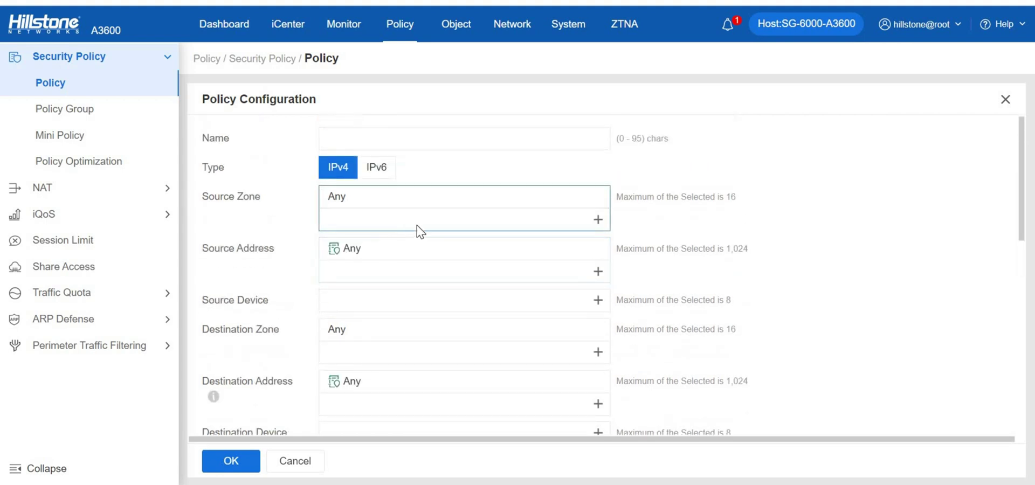
left_click(561, 267)
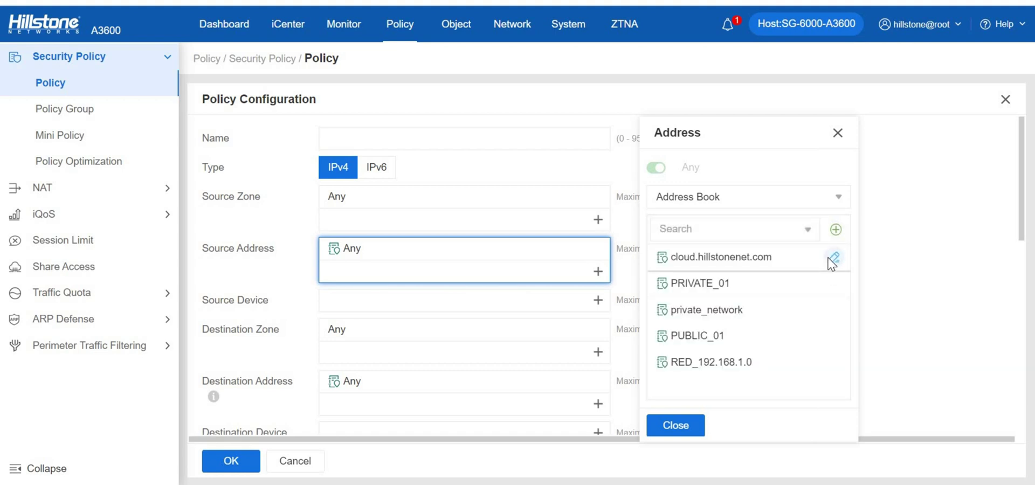
left_click(826, 258)
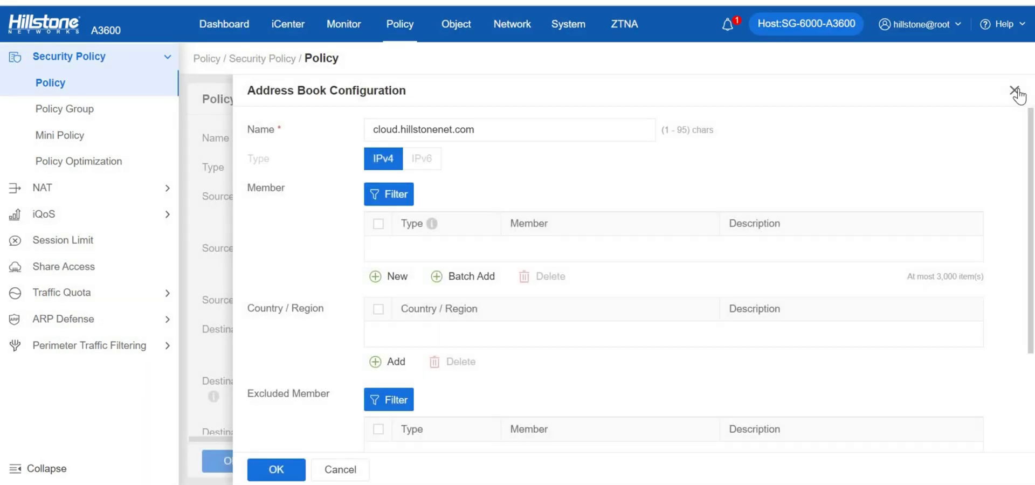
left_click(1015, 91)
left_click(592, 348)
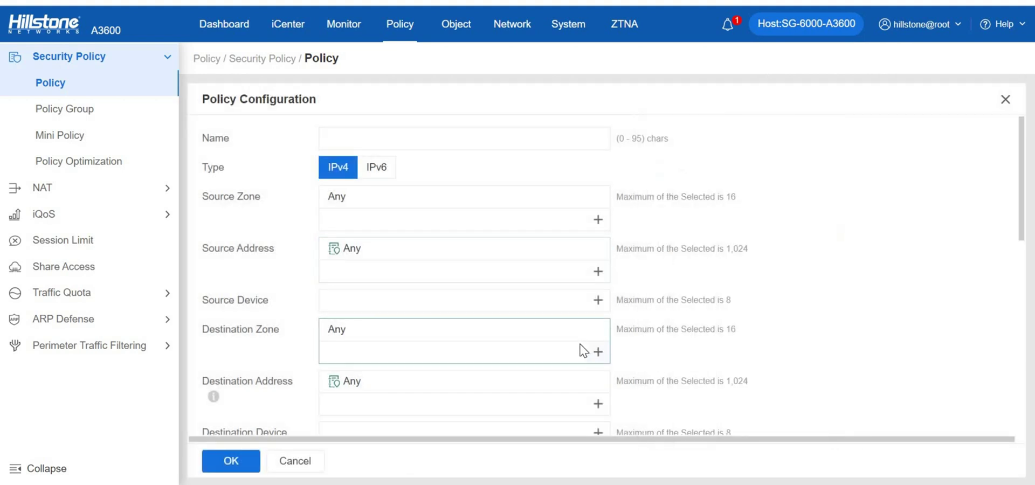
Set the policy action to Secured connection with the Tunnel (VPN) type
scroll(567, 335, "down", 3)
scroll(448, 337, "down", 2)
scroll(431, 344, "down", 3)
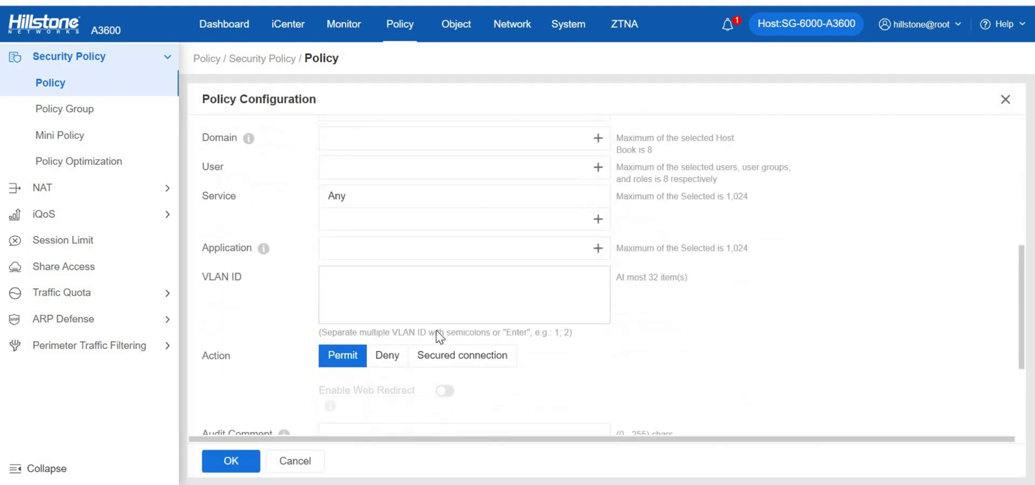
left_click(398, 280)
left_click(432, 284)
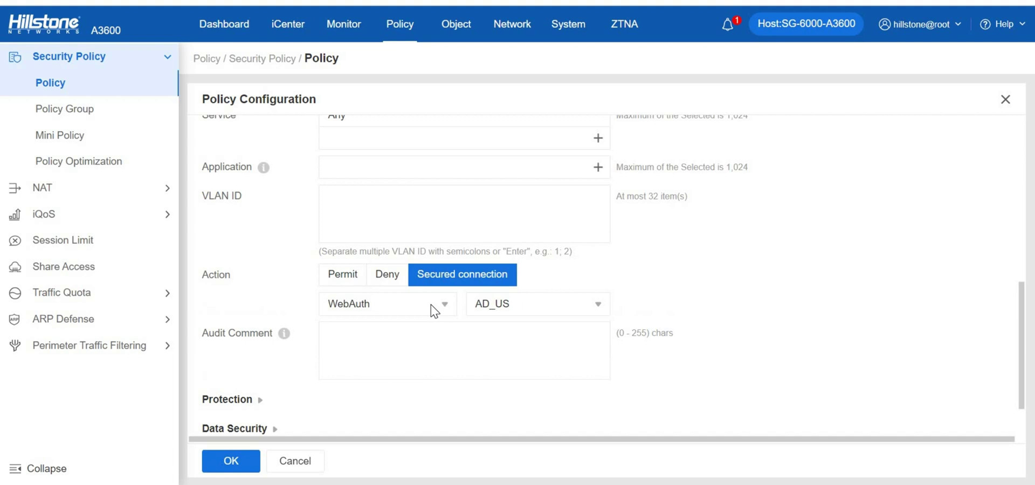
left_click(429, 307)
left_click(421, 376)
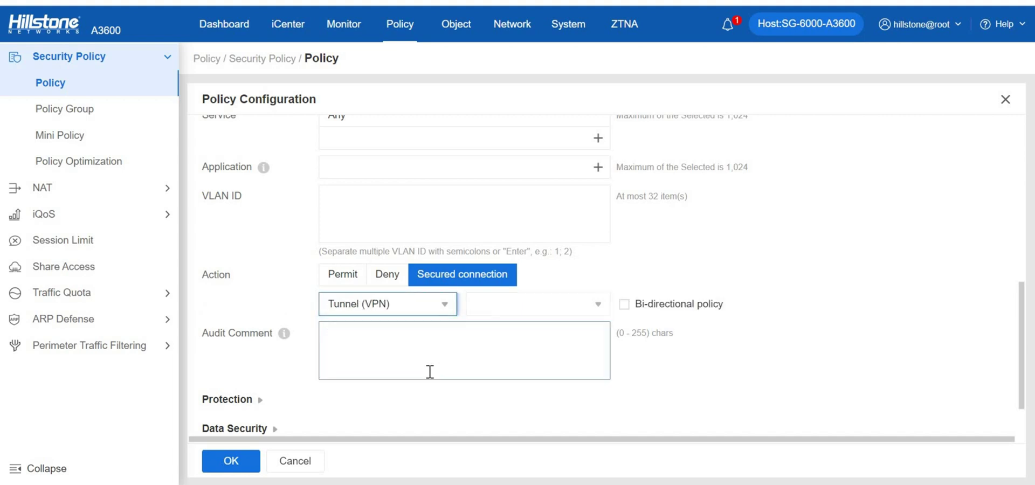
Enable Anti-Virus protection using the predef_high profile
scroll(378, 359, "down", 1)
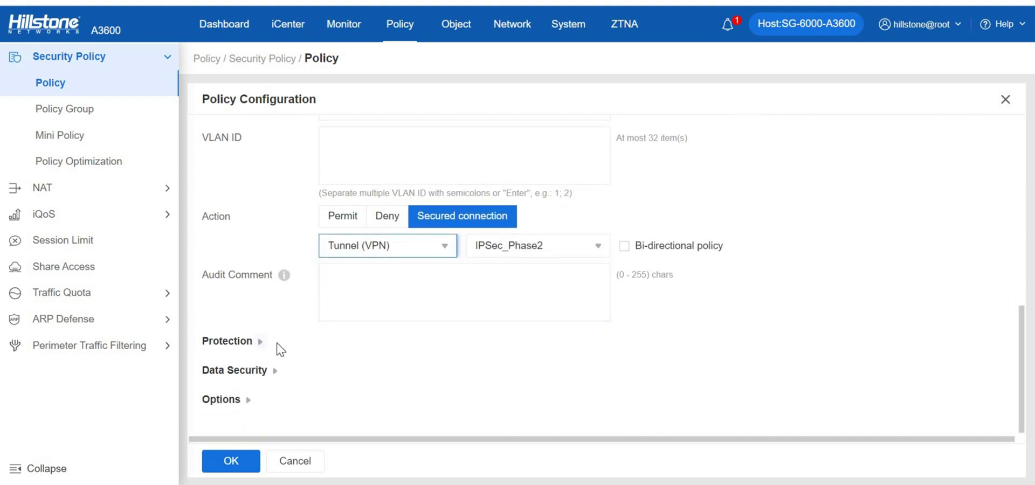
left_click(276, 349)
scroll(305, 302, "down", 3)
left_click(273, 372)
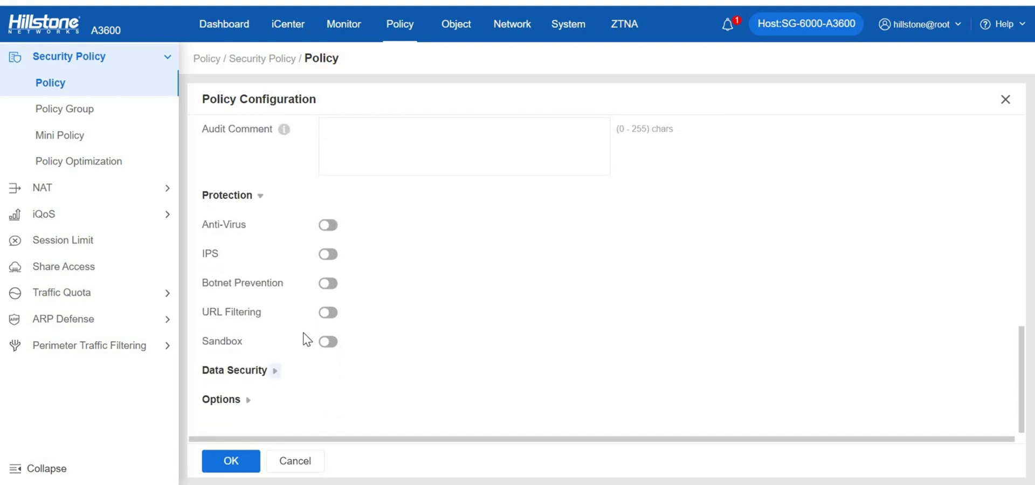
scroll(302, 338, "down", 1)
left_click(328, 144)
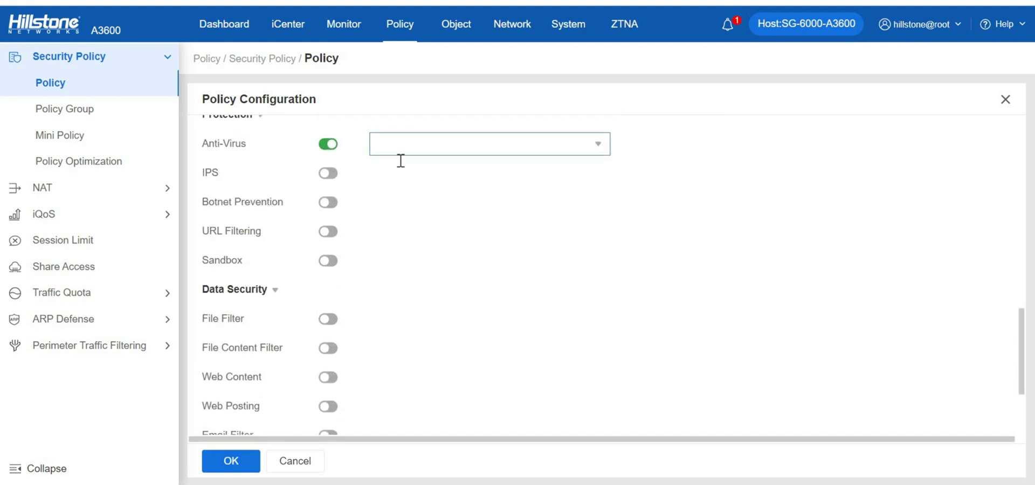
left_click(400, 153)
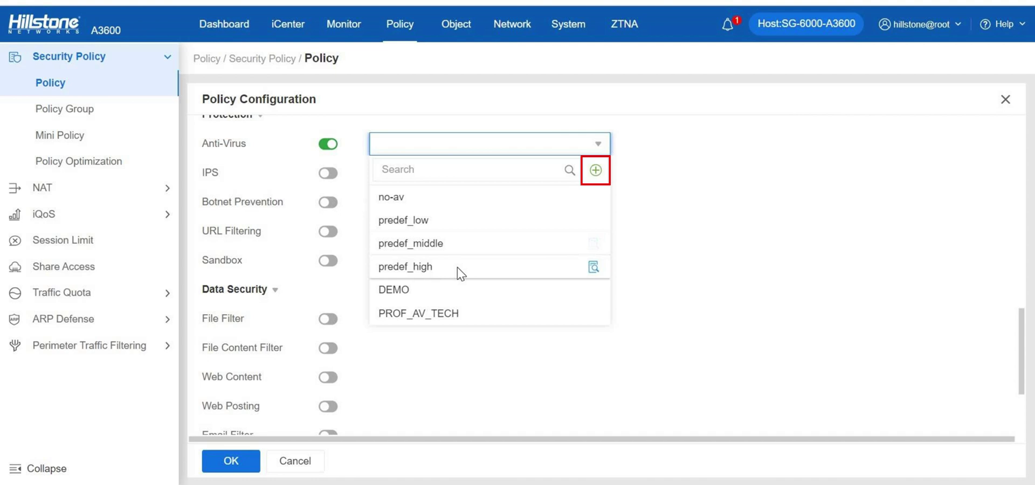
left_click(460, 266)
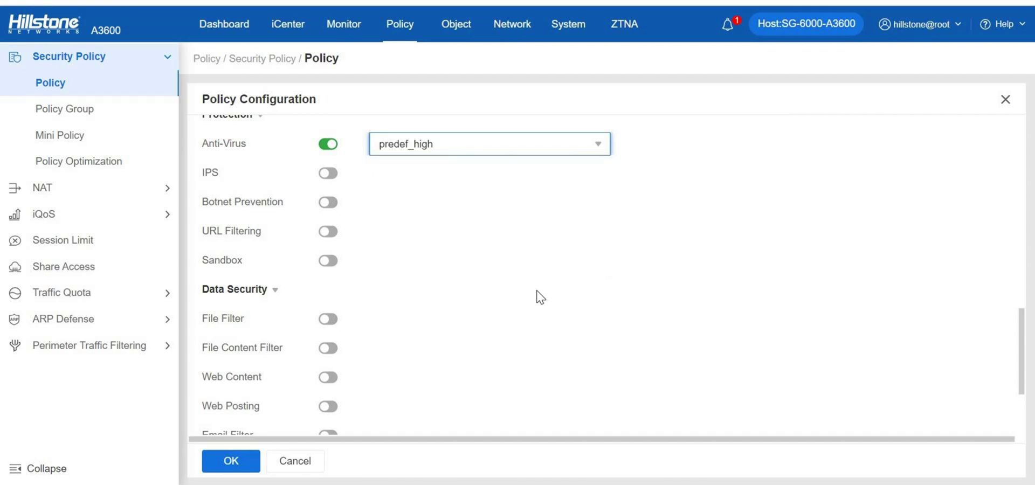
Preview the Work Day schedule and close it without saving
scroll(541, 298, "down", 6)
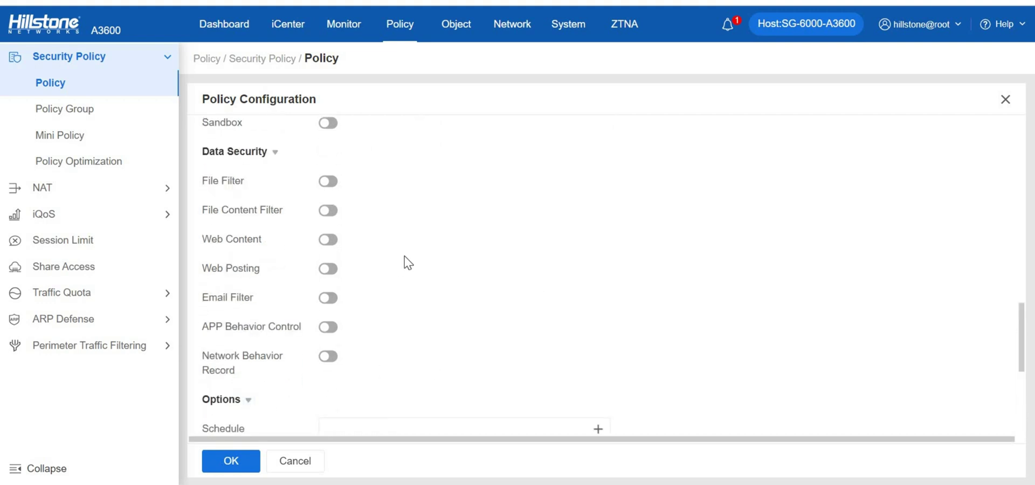
scroll(447, 172, "down", 2)
left_click(483, 162)
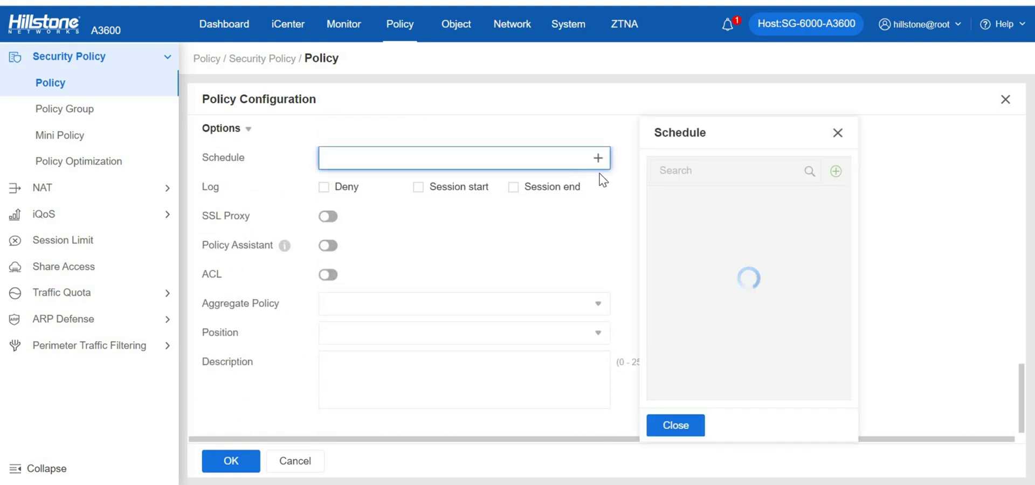
left_click(830, 201)
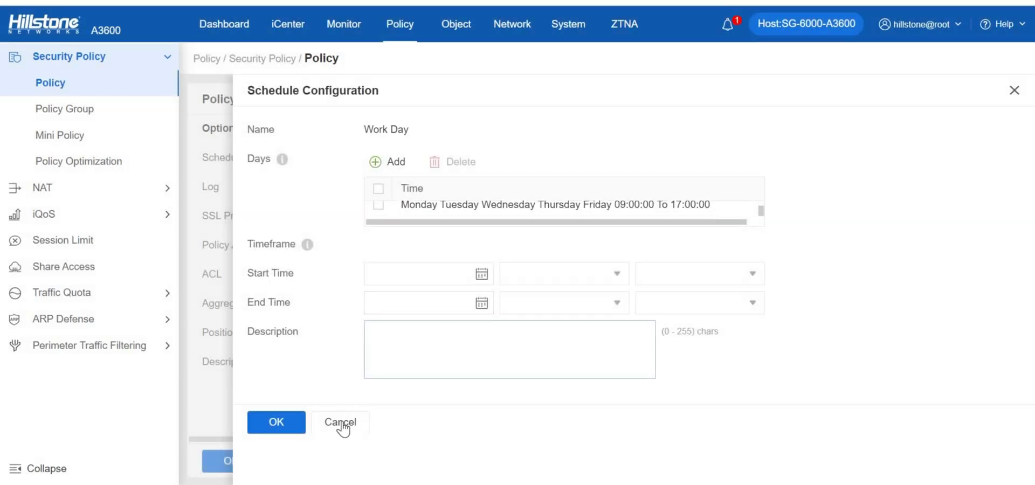
left_click(341, 426)
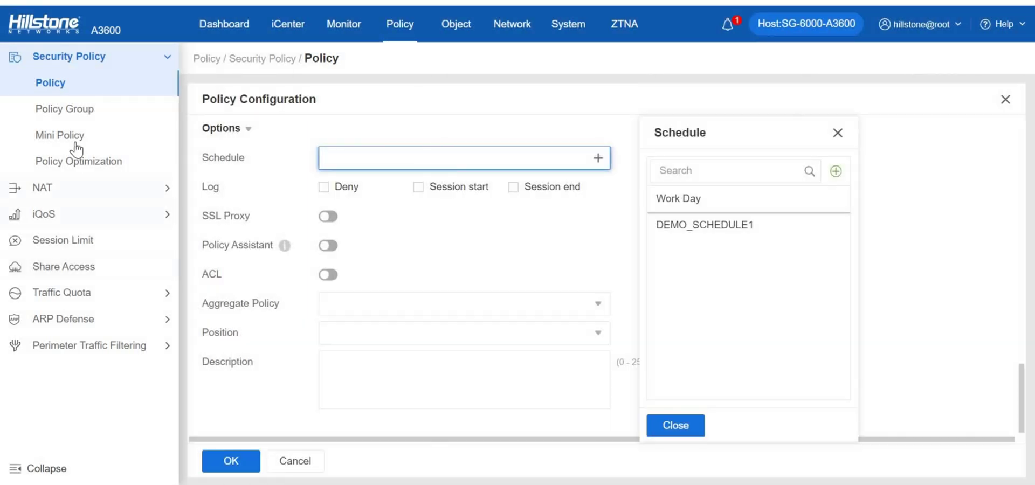
Inspect mini policy 1000001 (ICMP, 1.1.1.1 to 2.2.2.2), then switch to Policy Optimization
left_click(73, 141)
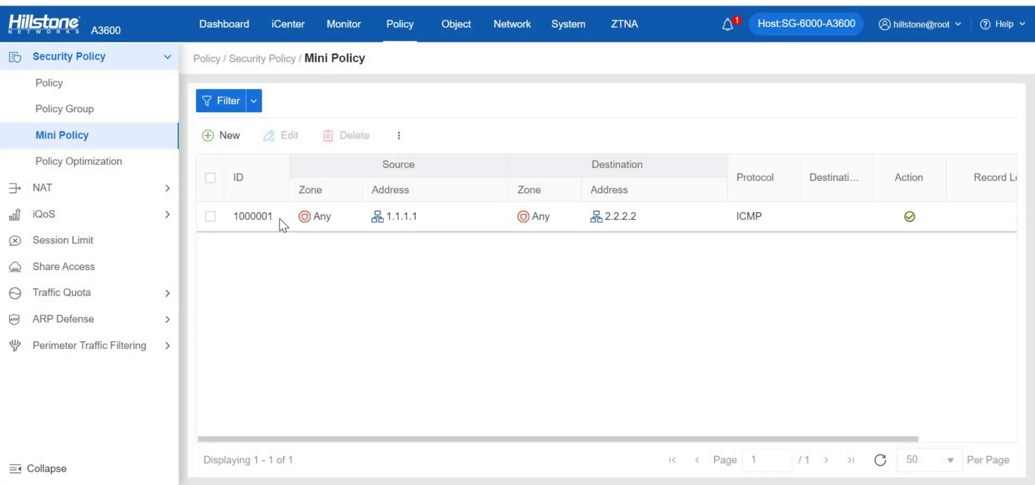
left_click(281, 223)
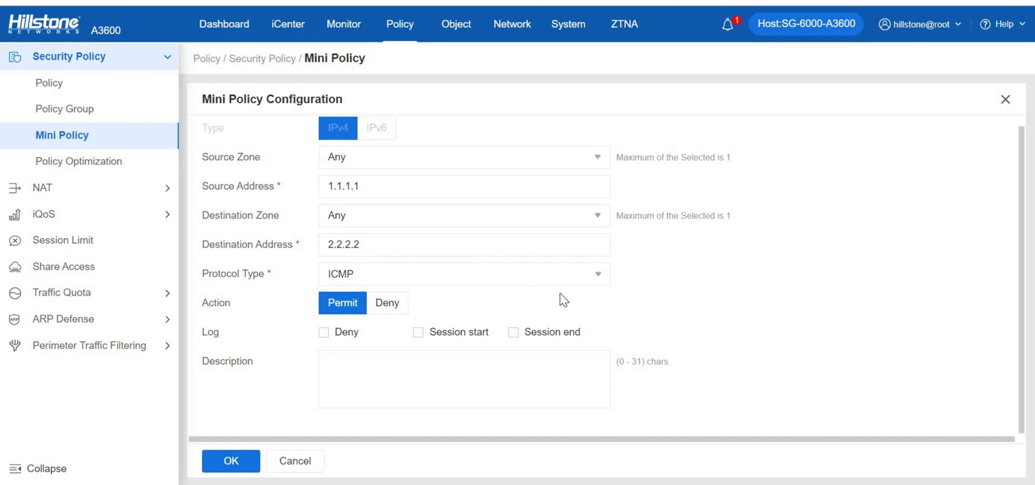
left_click(102, 163)
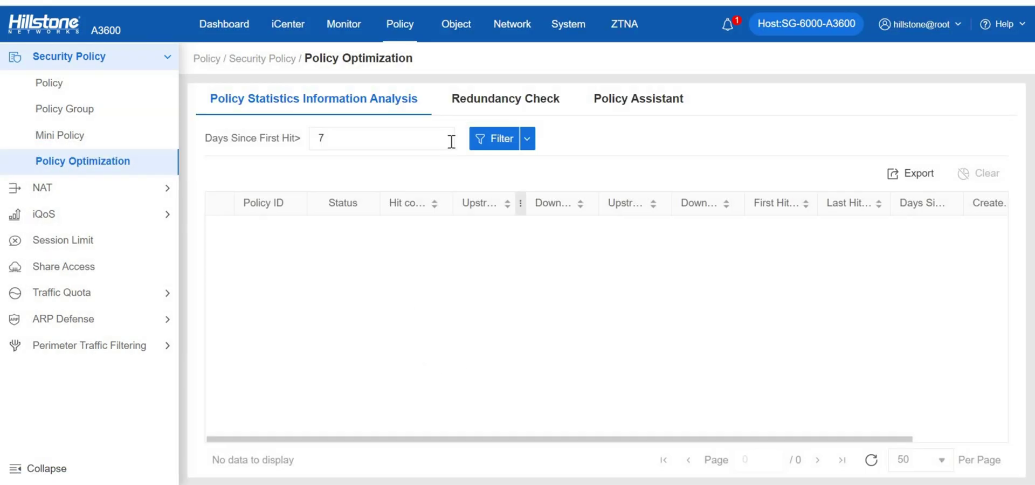
Run a policy redundancy check, which flags six covered policies
left_click(451, 138)
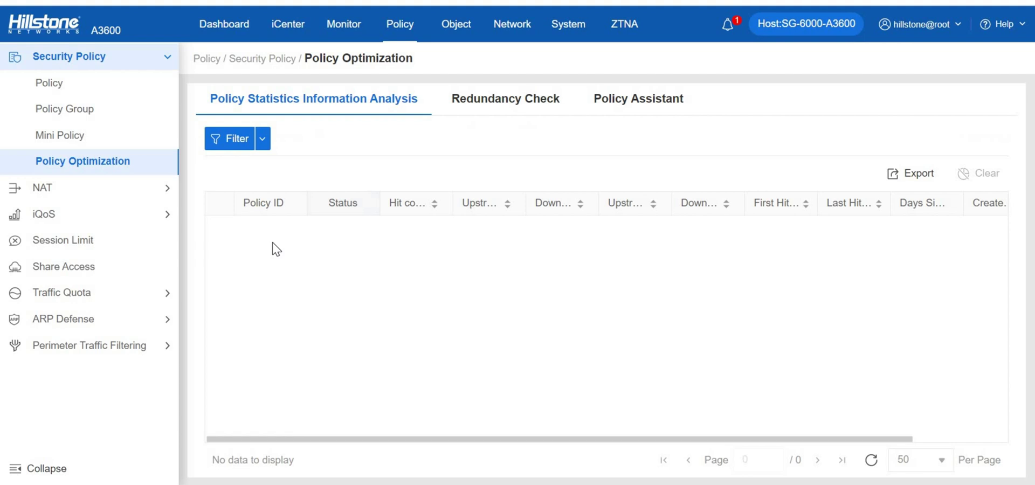
left_click(220, 230)
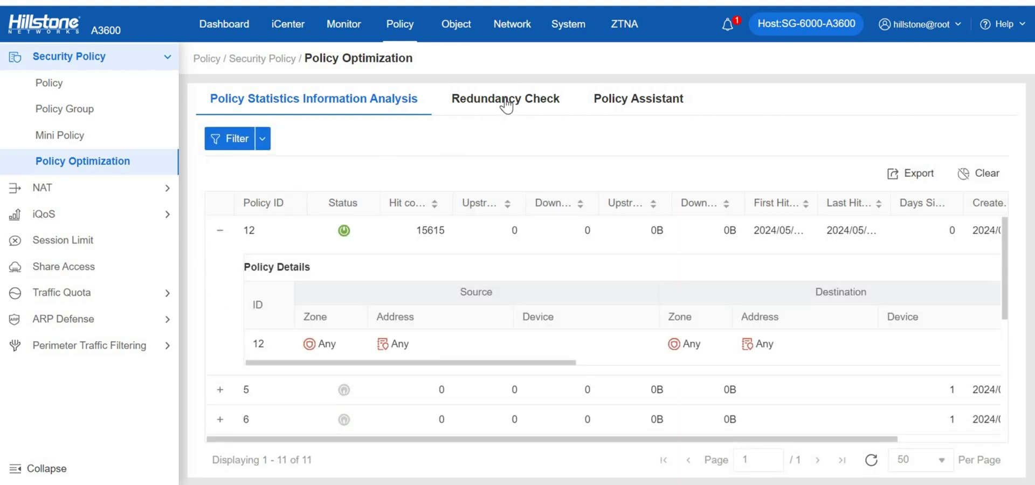
left_click(506, 99)
left_click(931, 139)
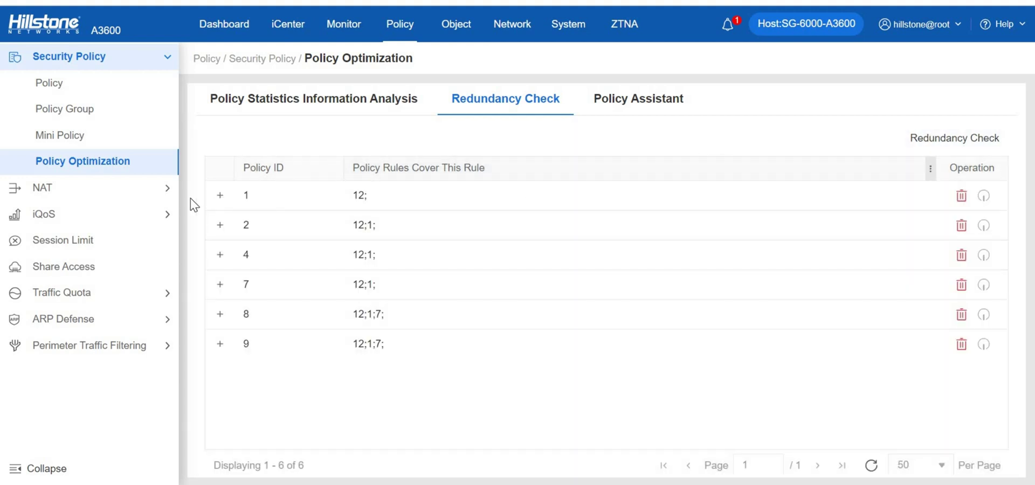
left_click(220, 196)
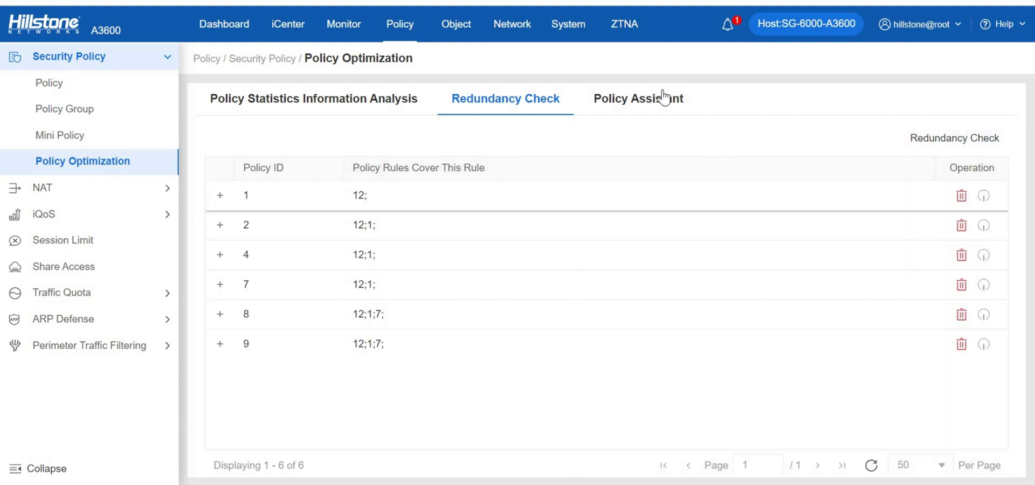
List the 175 traffic records matched by policy 12 in Policy Assistant
left_click(654, 100)
left_click(459, 226)
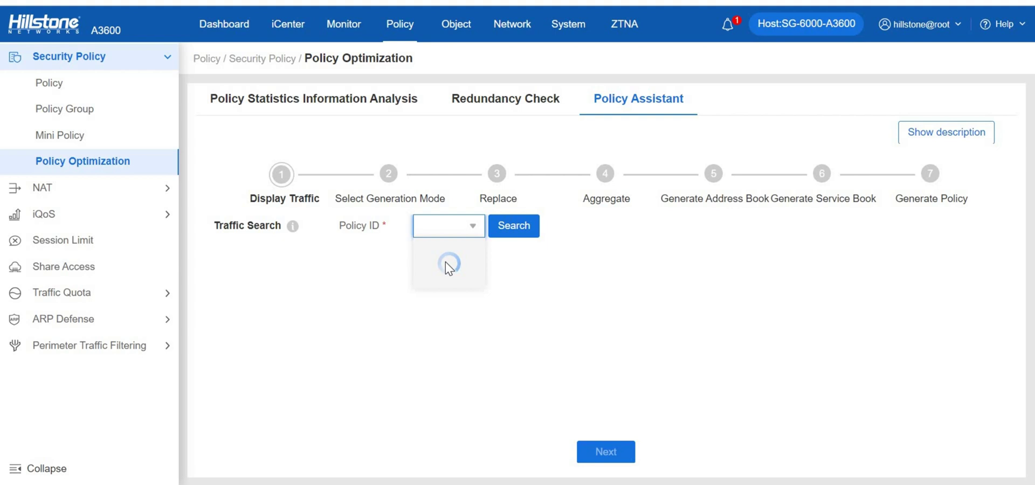
left_click(451, 263)
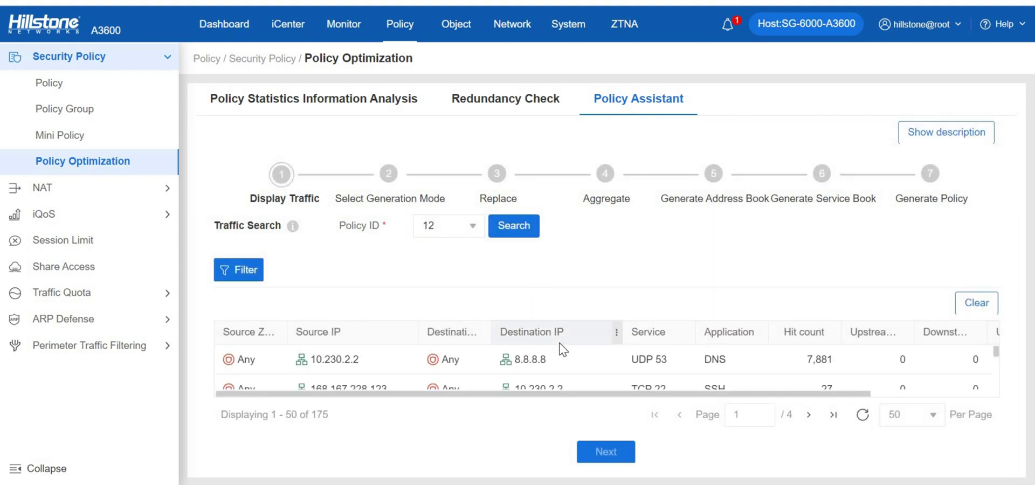
scroll(561, 365, "down", 2)
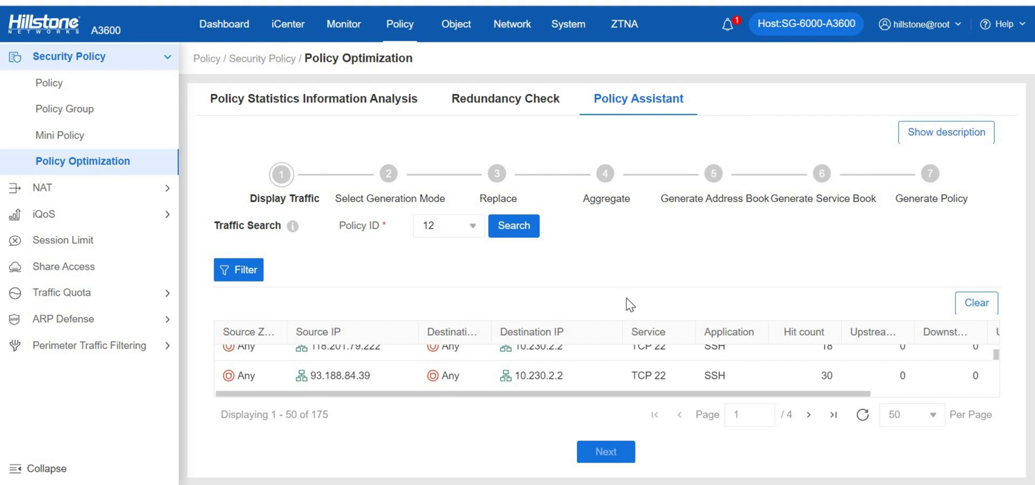
Preview a new Session Limit rule's options, then go to the empty Share Access list
left_click(102, 192)
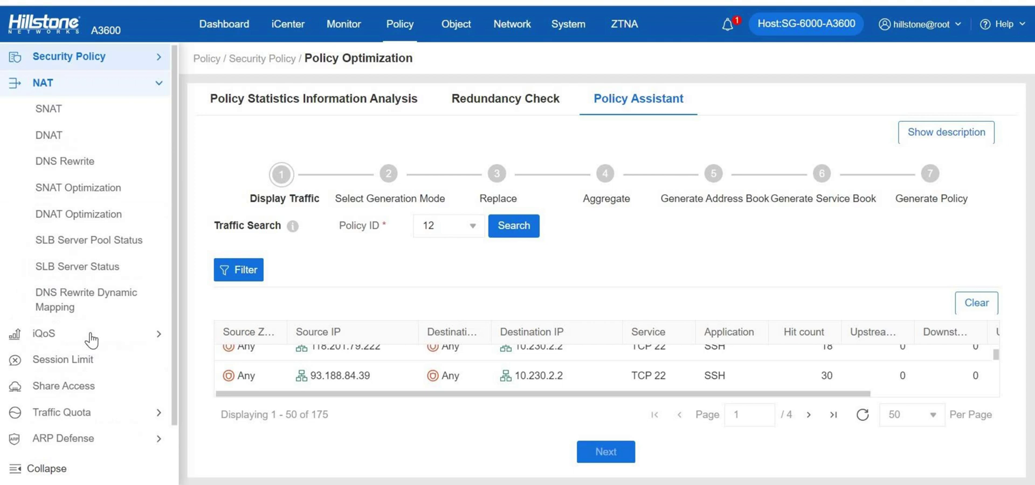
left_click(92, 339)
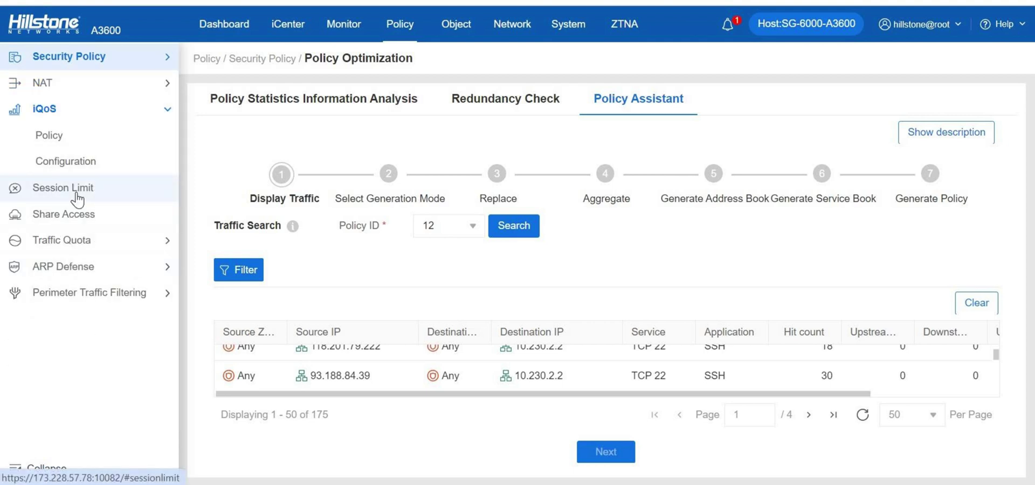
left_click(83, 189)
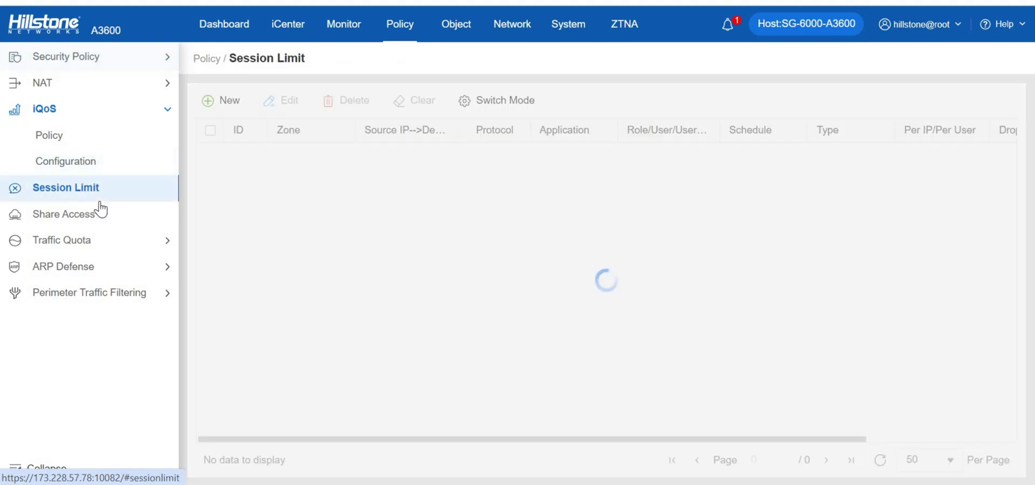
left_click(215, 102)
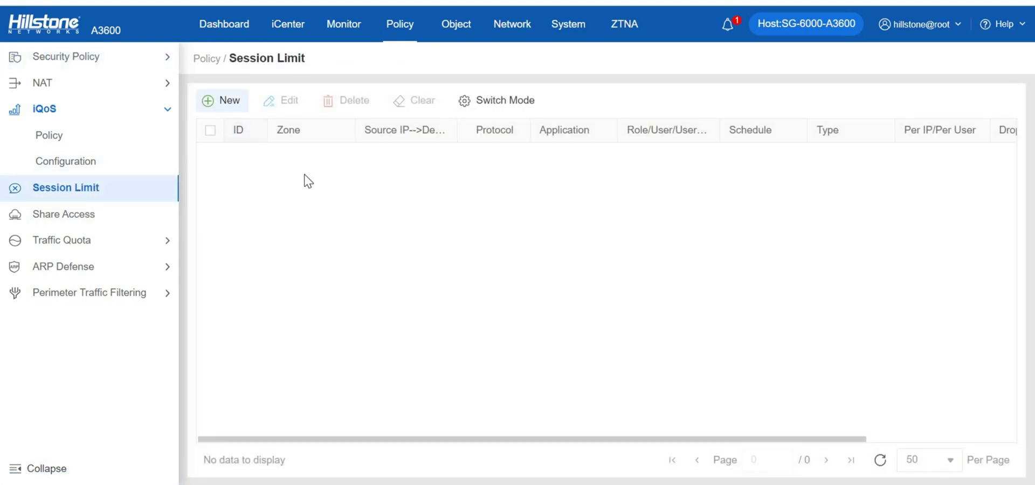
scroll(356, 239, "down", 2)
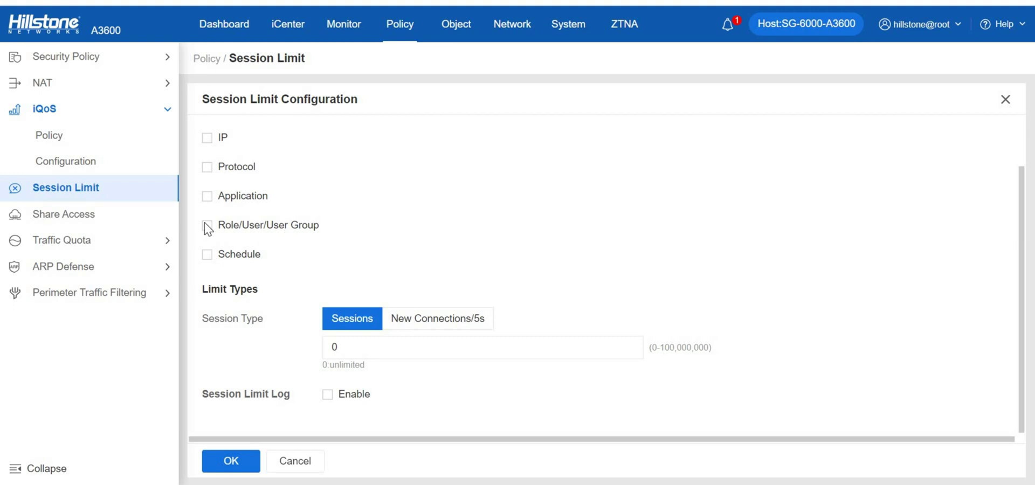
left_click(164, 224)
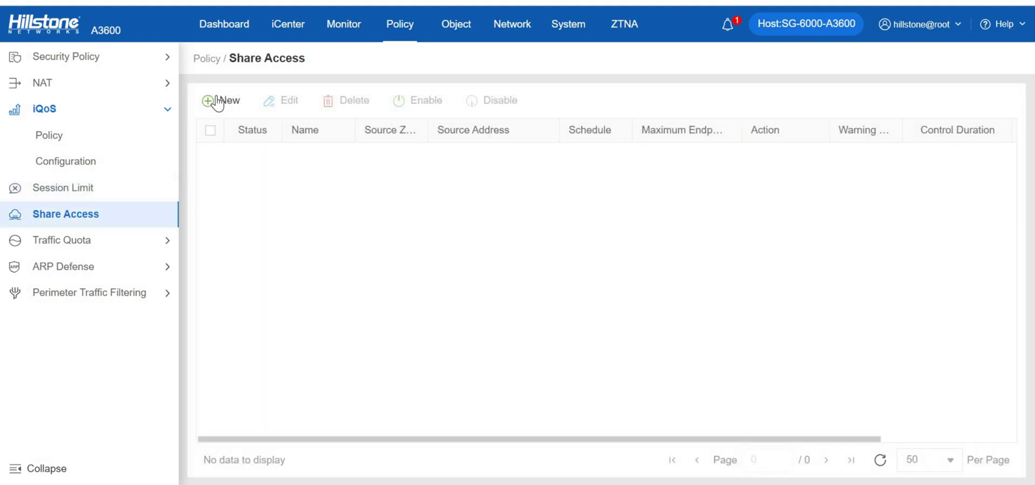
Open a blank Share Access rule (IPv4, Log Only, 600-second timeout) and expand ARP Defense and Perimeter Traffic Filtering
left_click(215, 101)
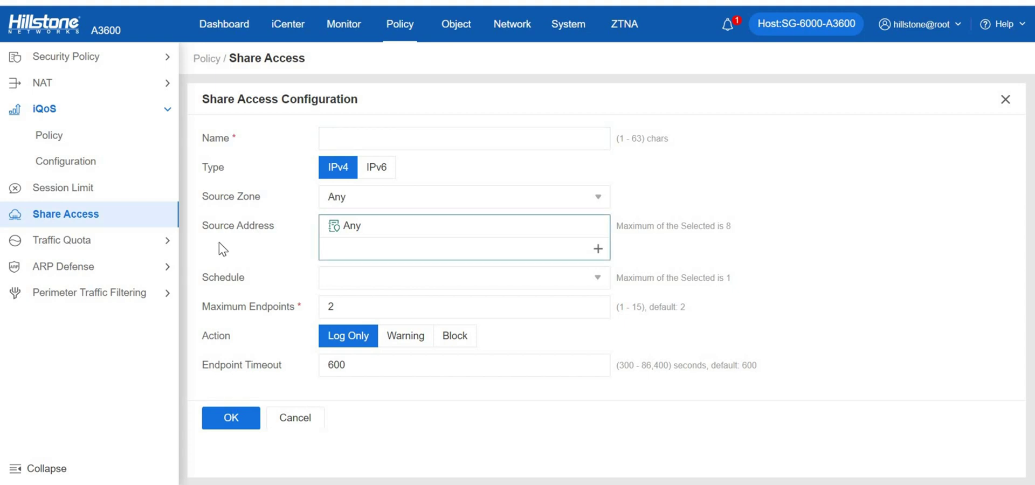
left_click(155, 269)
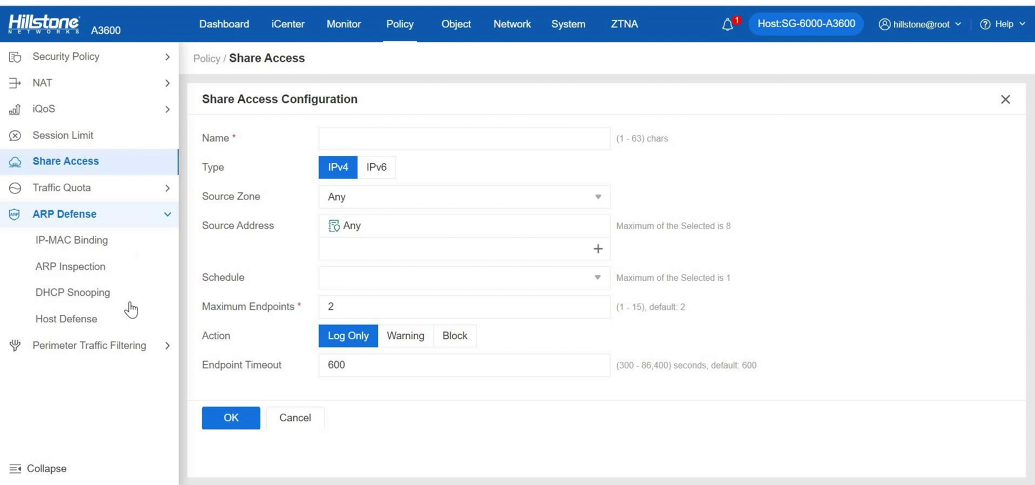
left_click(142, 347)
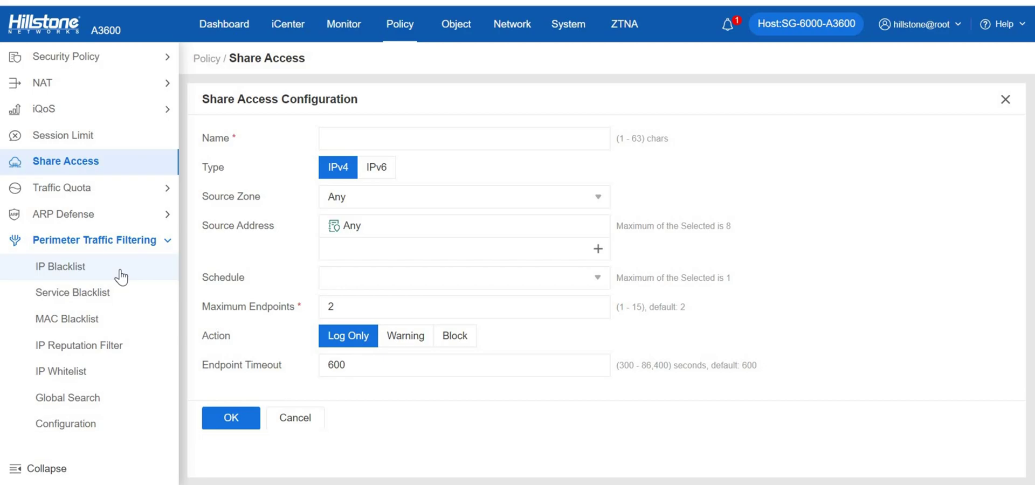
Review the IP Blacklist and Dynamic IP Blacklist, then show the Network zone list of 13 zones
left_click(121, 277)
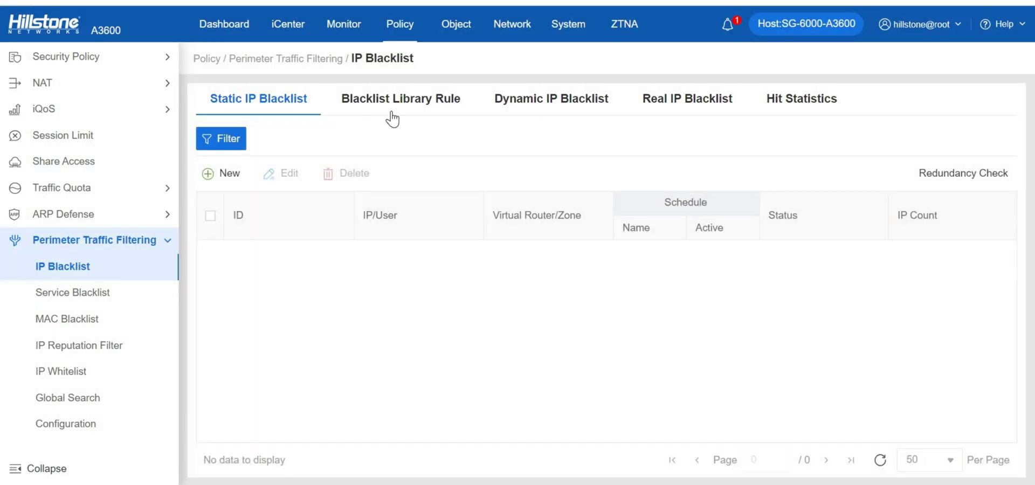
left_click(564, 105)
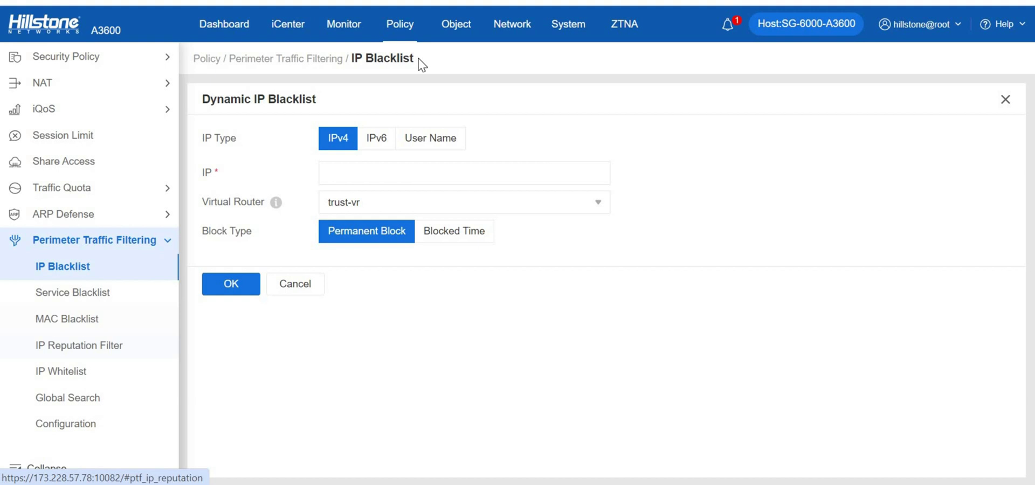
left_click(518, 33)
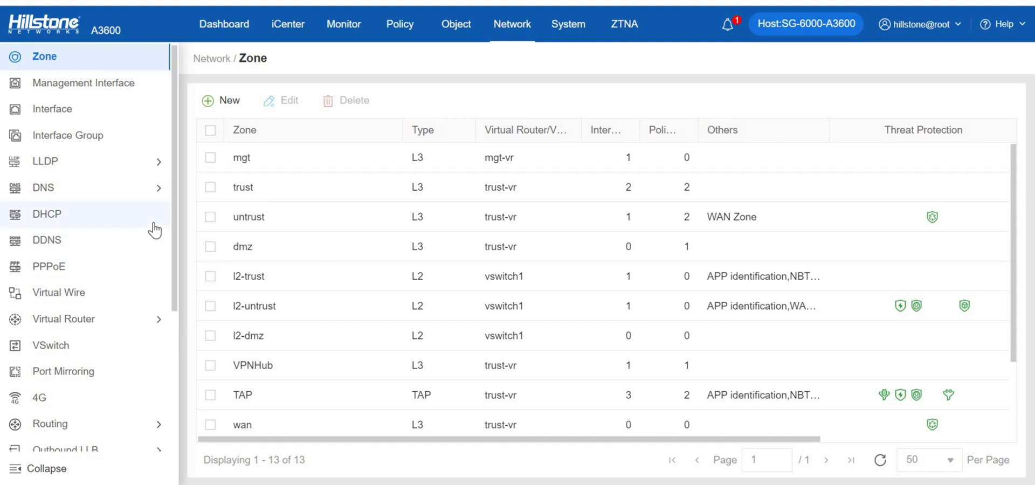
Expand the VPN pages in the Network sidebar, then show System information with firmware Version 5.5
scroll(154, 230, "down", 3)
scroll(108, 286, "down", 2)
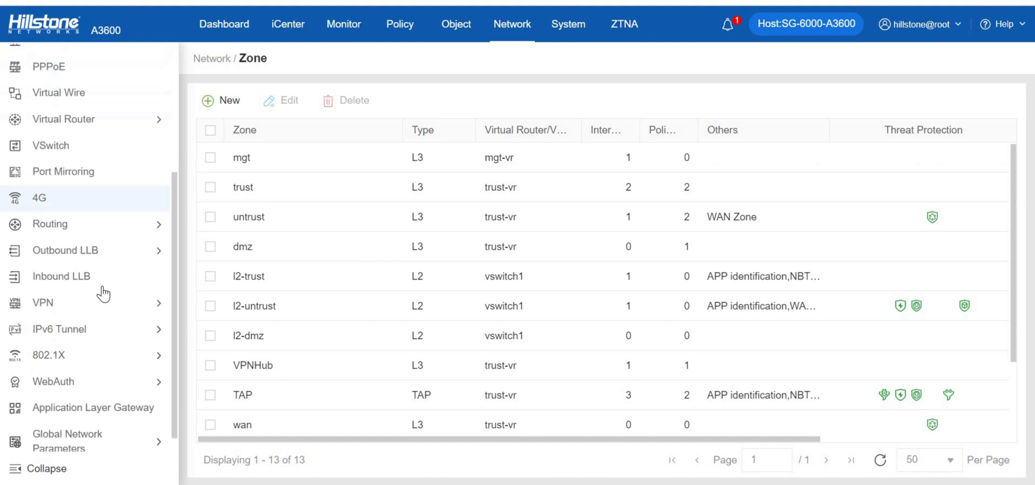
left_click(155, 291)
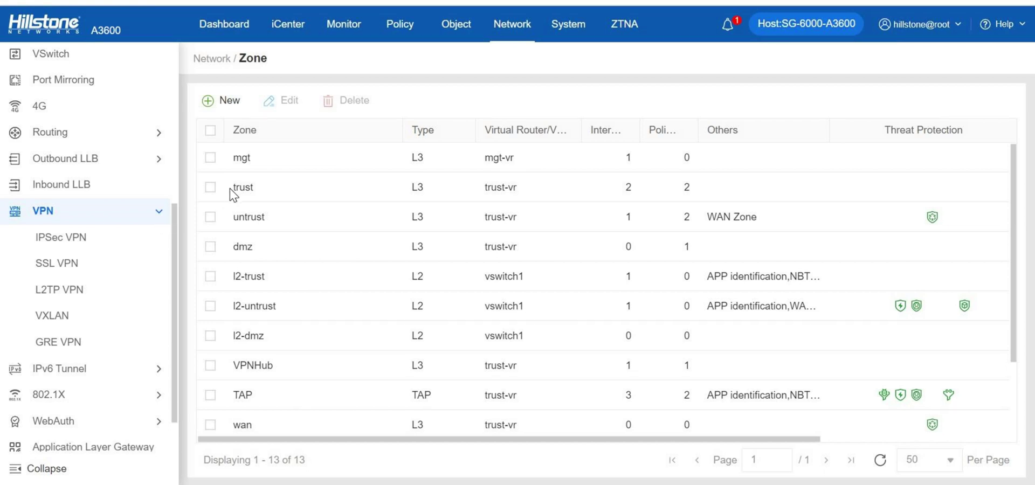
left_click(569, 31)
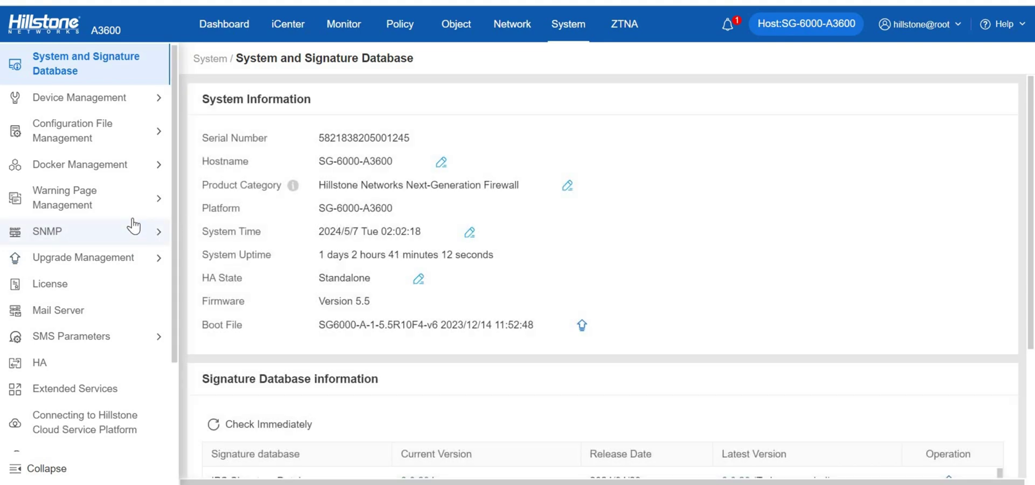
Show the License list with the ZTNA, VSYS, QoS and SSL VPN licences
scroll(107, 205, "down", 3)
left_click(80, 182)
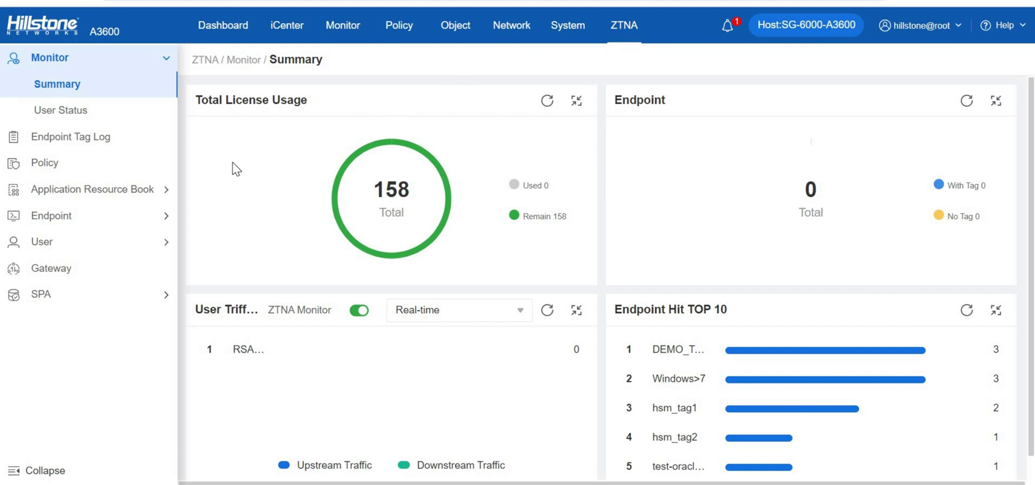
Start a new ZTNA policy and add a user from the local AAA server
left_click(95, 169)
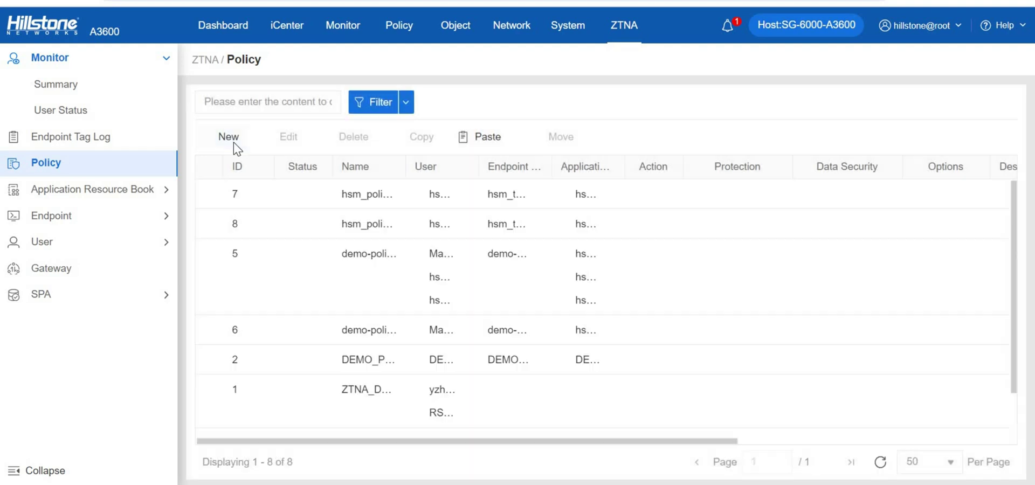
left_click(232, 139)
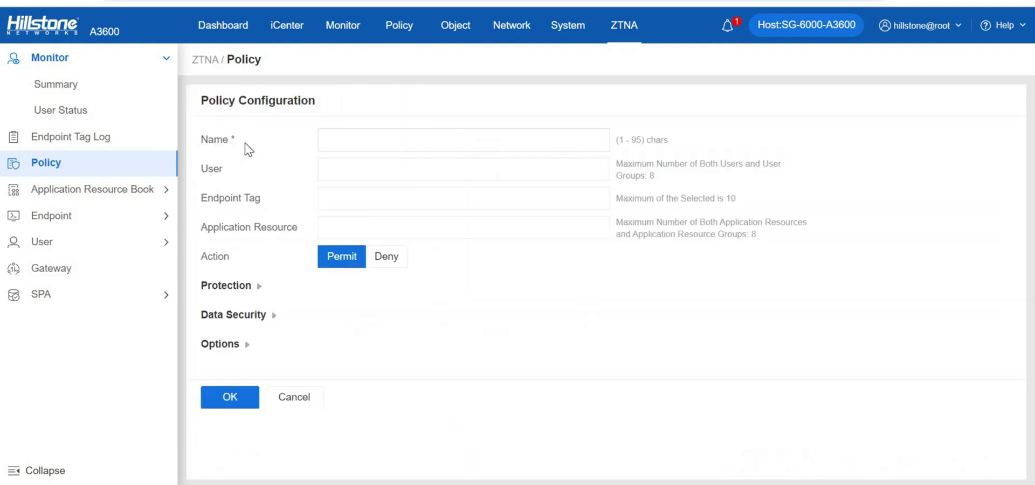
left_click(572, 173)
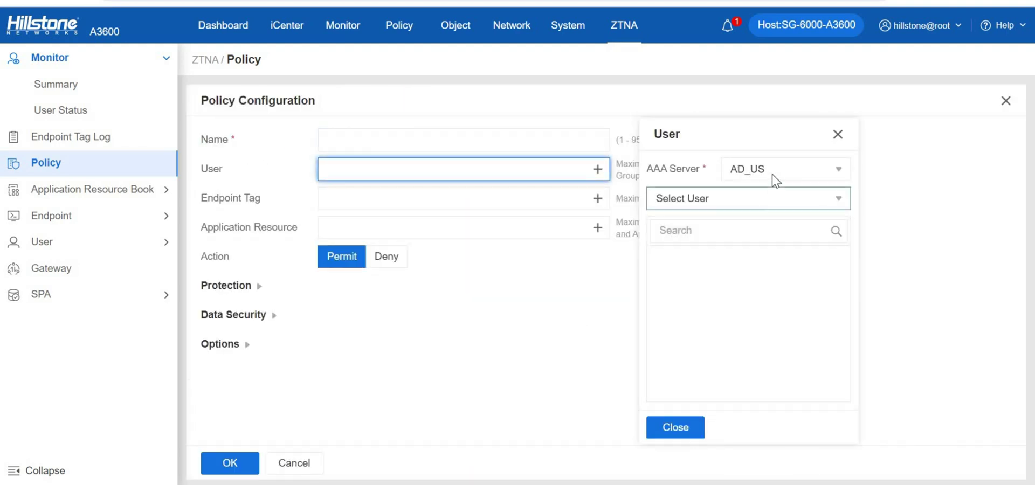
left_click(777, 171)
left_click(739, 244)
left_click(696, 364)
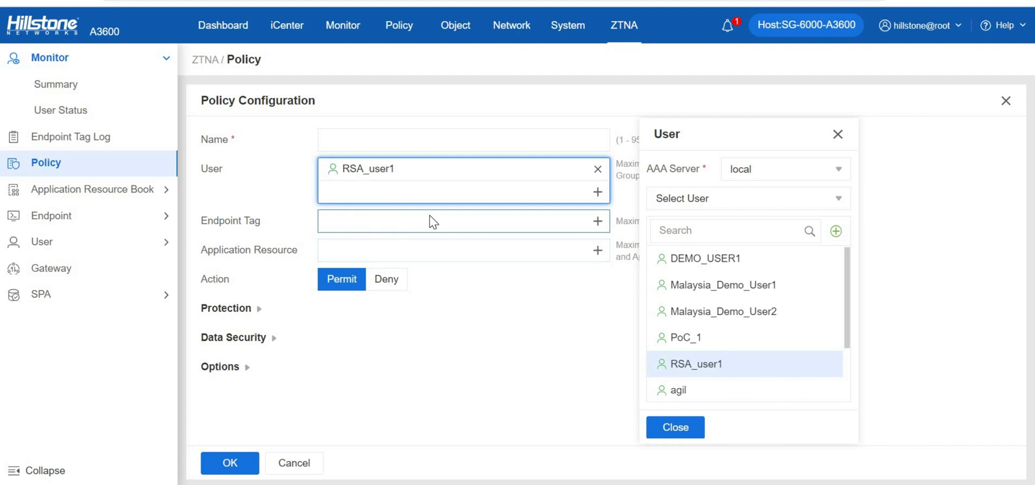
Add endpoint tag DEMO_TAG1 and resource Application1, then return to the ZTNA Monitor Summary
left_click(483, 231)
left_click(718, 203)
left_click(593, 273)
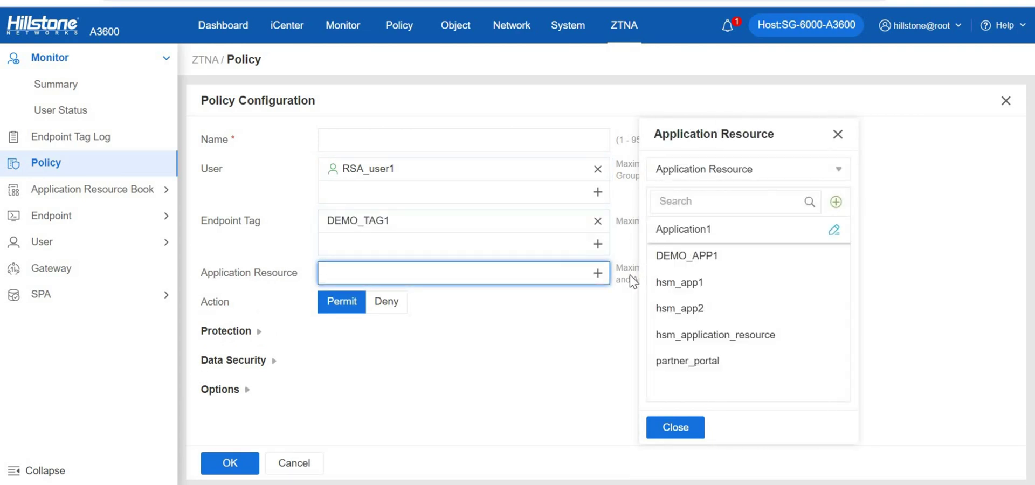
left_click(682, 228)
left_click(436, 365)
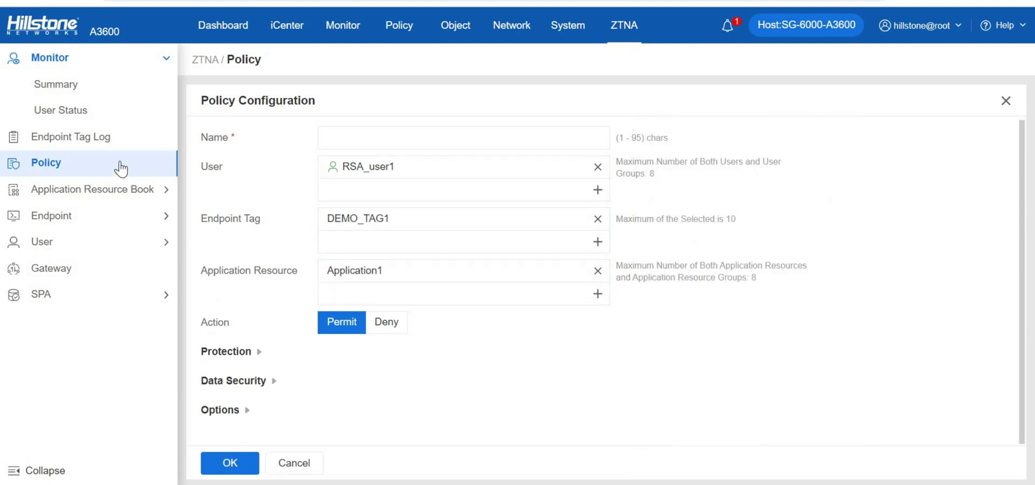
left_click(125, 87)
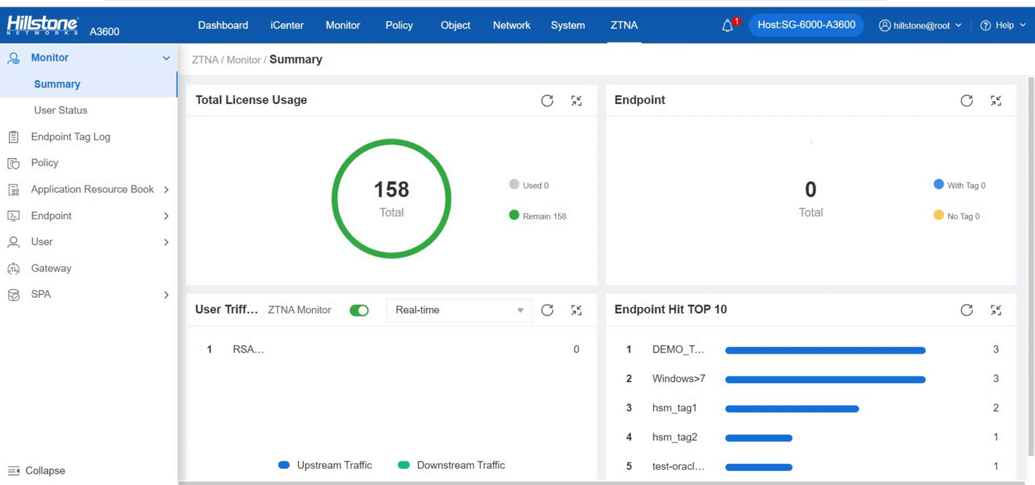